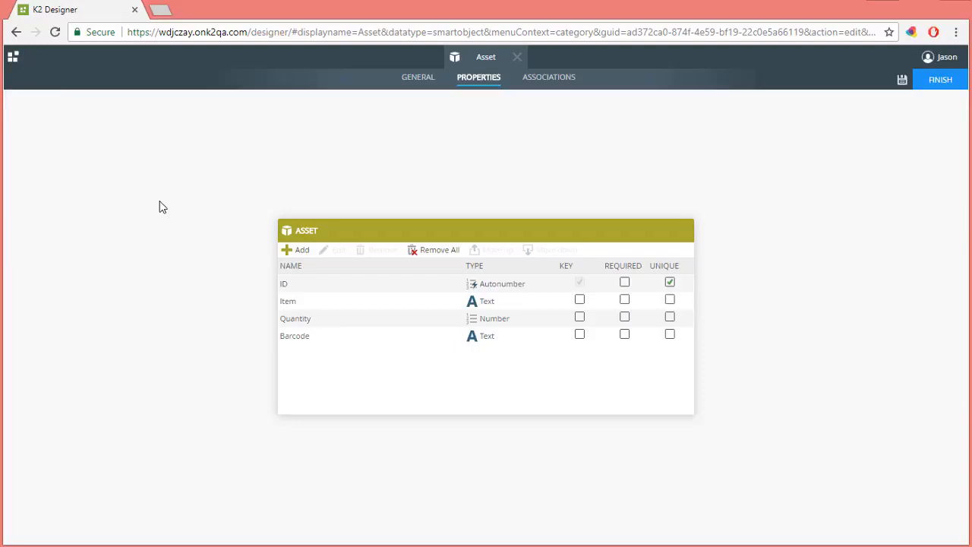
Finish editing the Asset SmartObject and open the Asset Item View for design
{"action": "left_click", "coordinate": [933, 82]}
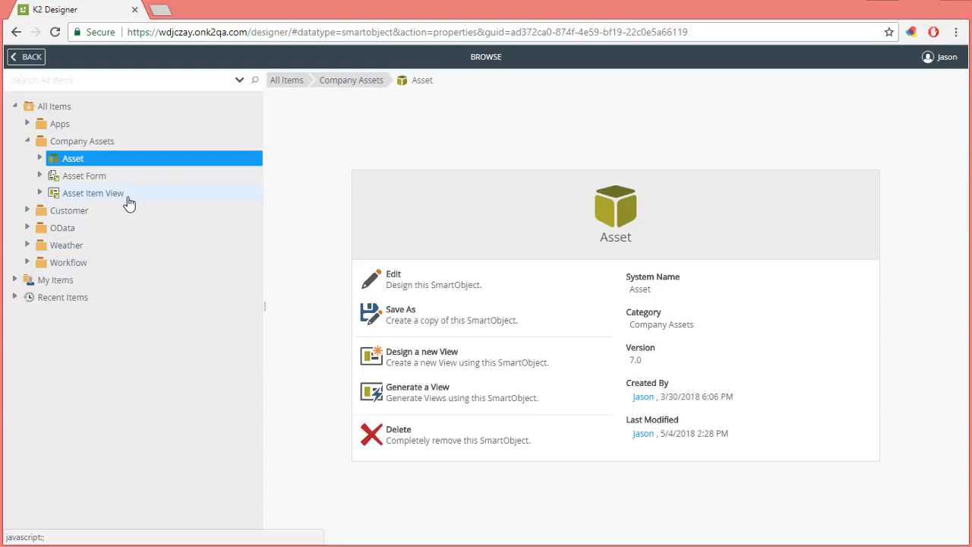
{"action": "left_click", "coordinate": [130, 199]}
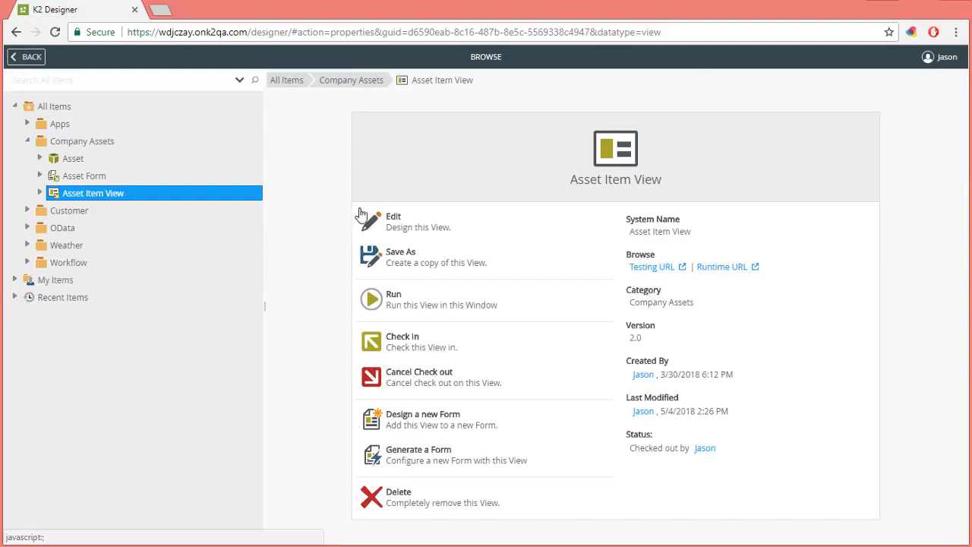
{"action": "left_click", "coordinate": [393, 219]}
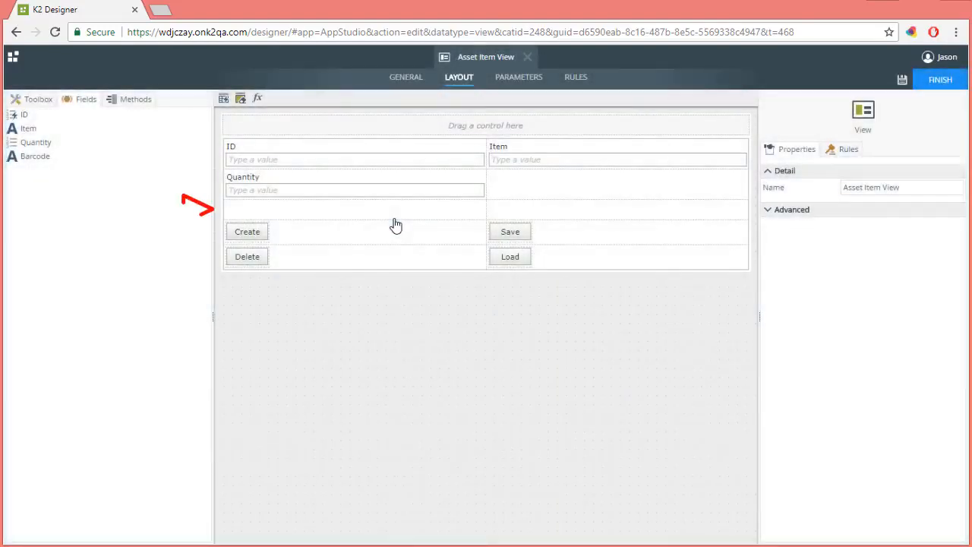
Add a Barcode input control to the area above the field table of the view
{"action": "left_click", "coordinate": [397, 212]}
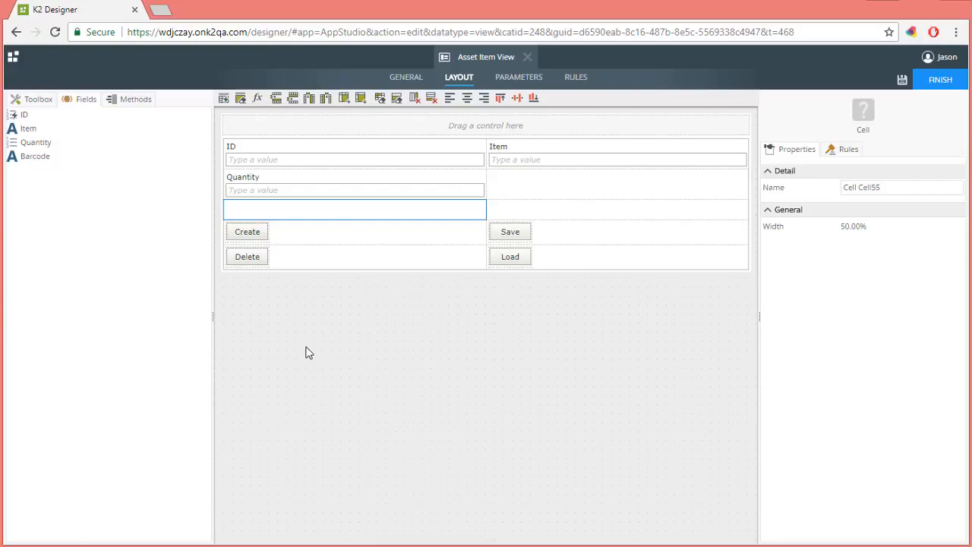
{"action": "left_click", "coordinate": [41, 101]}
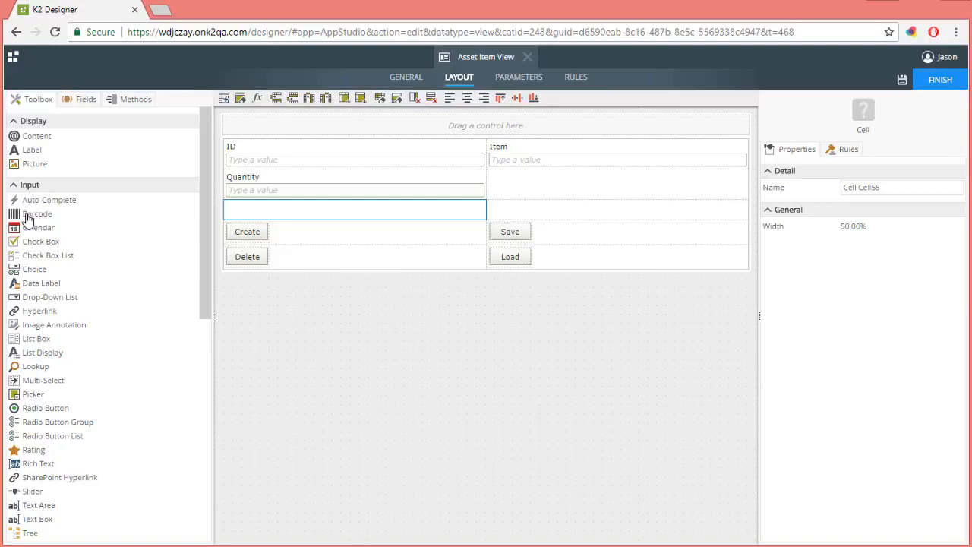
{"action": "left_click_drag", "start_coordinate": [27, 218], "coordinate": [259, 129]}
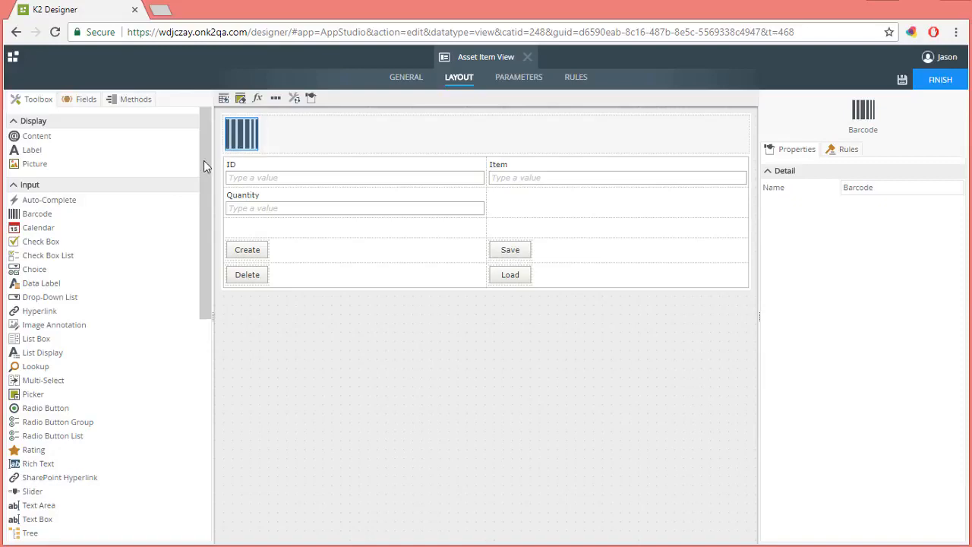
Add a button in the empty cell beside Quantity, named "Scan Button" with the text "Scan"
{"action": "left_click_drag", "start_coordinate": [205, 167], "coordinate": [210, 260]}
{"action": "left_click_drag", "start_coordinate": [36, 388], "coordinate": [538, 210]}
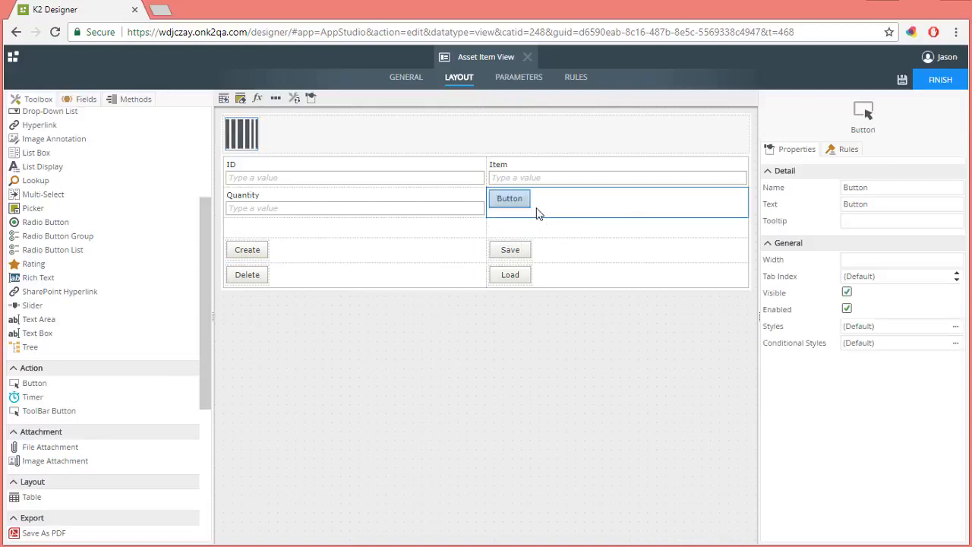
{"action": "double_click", "coordinate": [857, 187]}
{"action": "type", "text": "Scan Button"}
{"action": "key", "text": "Tab"}
{"action": "type", "text": "Scan"}
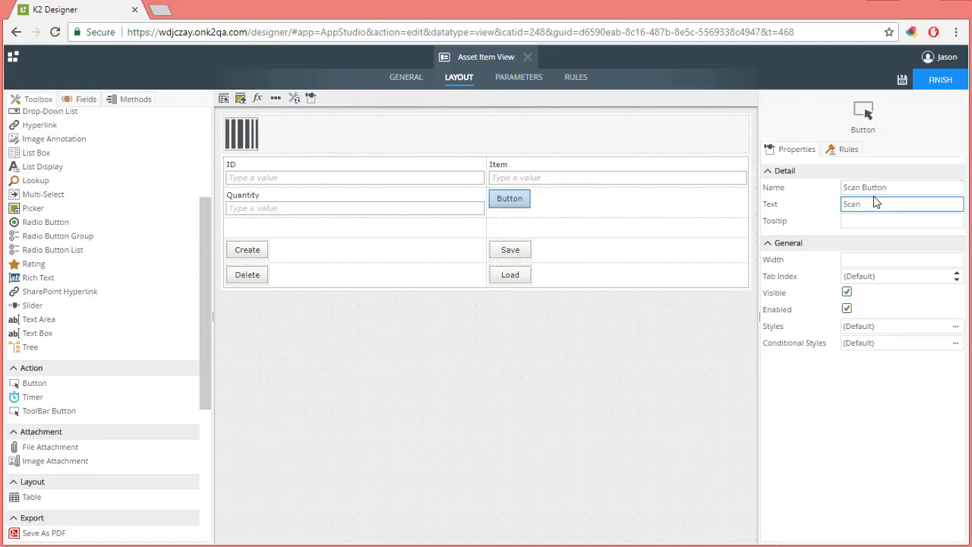
Below Quantity, add a label named "Barcode Number Label" with the text "Barcode Number", and place a text box in the cell beside it
{"action": "scroll", "coordinate": [194, 143], "scroll_direction": "up", "scroll_amount": 3}
{"action": "left_click_drag", "start_coordinate": [31, 150], "coordinate": [256, 231]}
{"action": "double_click", "coordinate": [855, 190]}
{"action": "type", "text": "Barcode Number Label"}
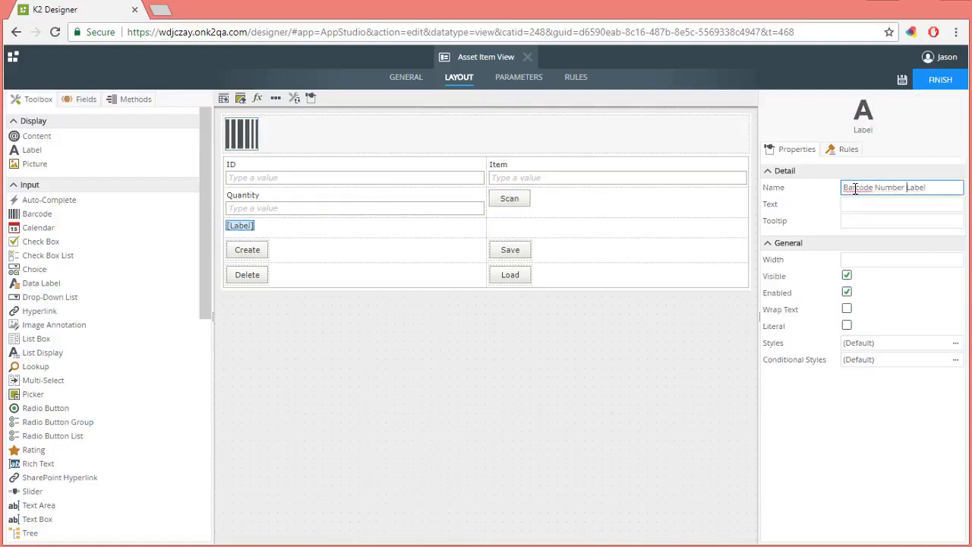
{"action": "left_click", "coordinate": [866, 202]}
{"action": "type", "text": "Barcode Number"}
{"action": "scroll", "coordinate": [202, 245], "scroll_direction": "down", "scroll_amount": 3}
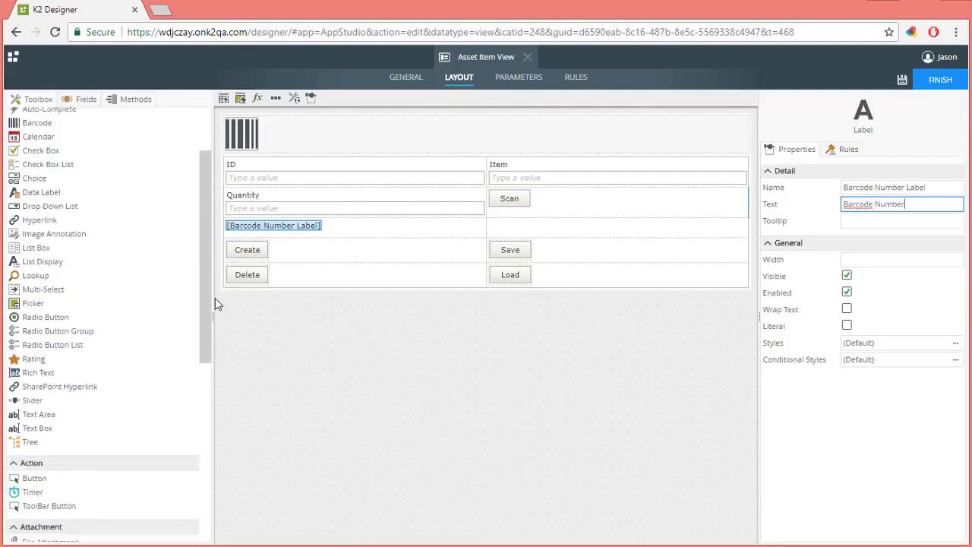
{"action": "left_click_drag", "start_coordinate": [41, 397], "coordinate": [543, 233]}
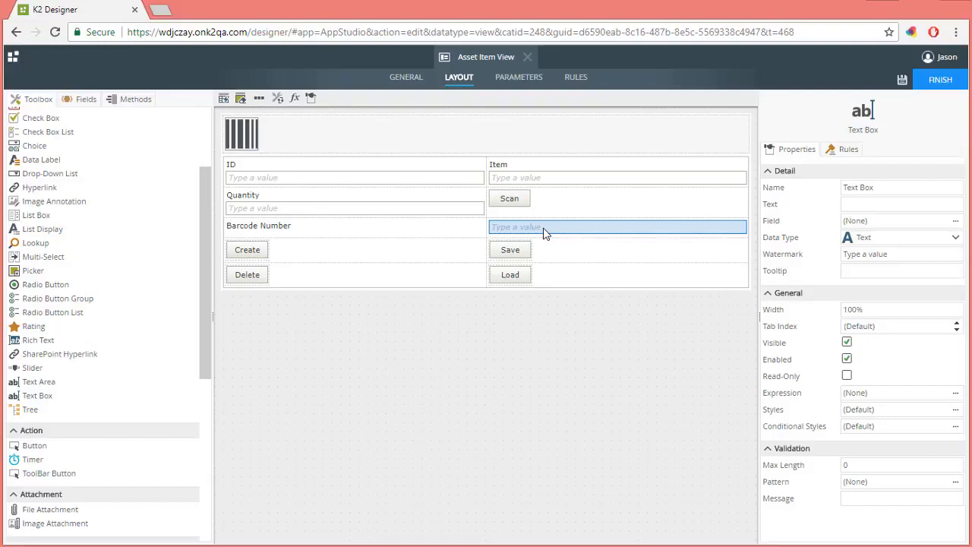
Create a view rule with a control event that fires when the Barcode control is Initialized
{"action": "left_click", "coordinate": [575, 79]}
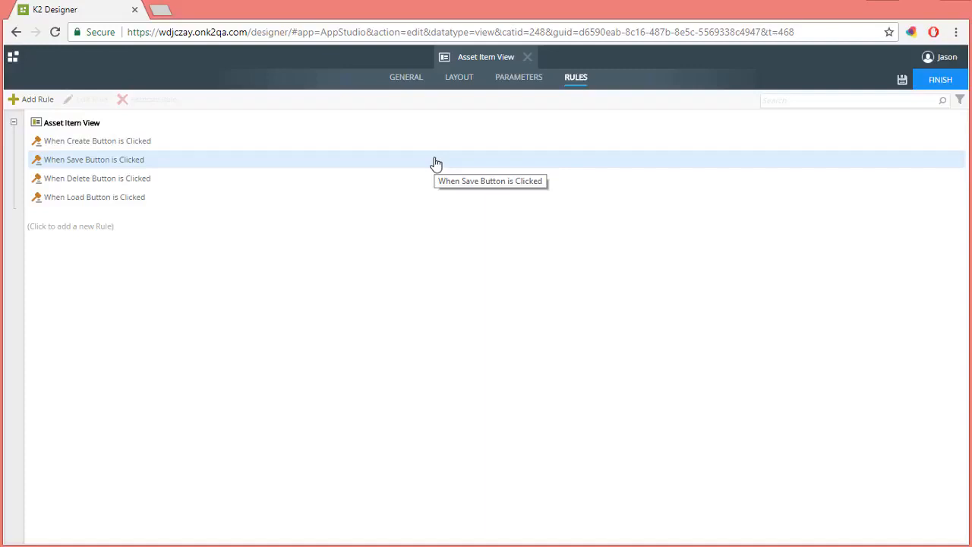
{"action": "left_click", "coordinate": [34, 100]}
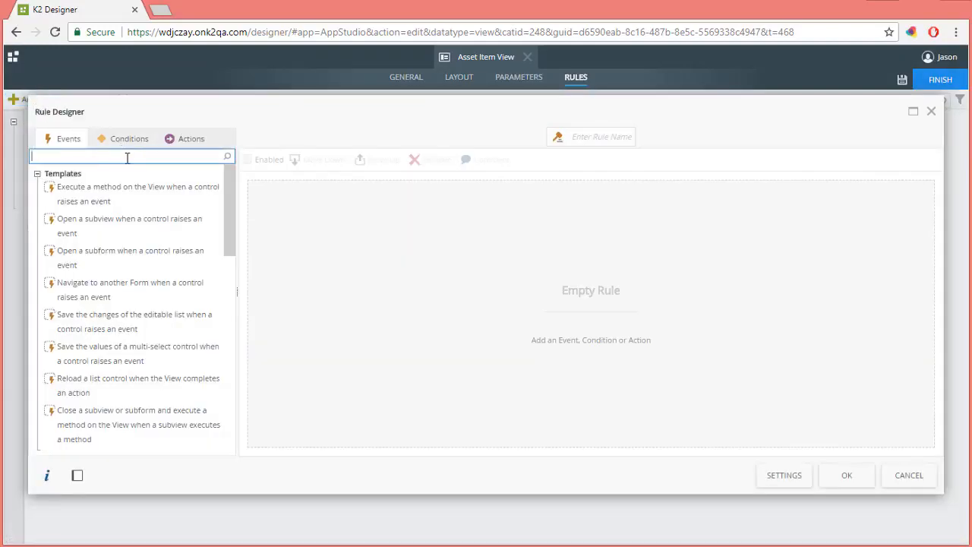
{"action": "type", "text": "when a control"}
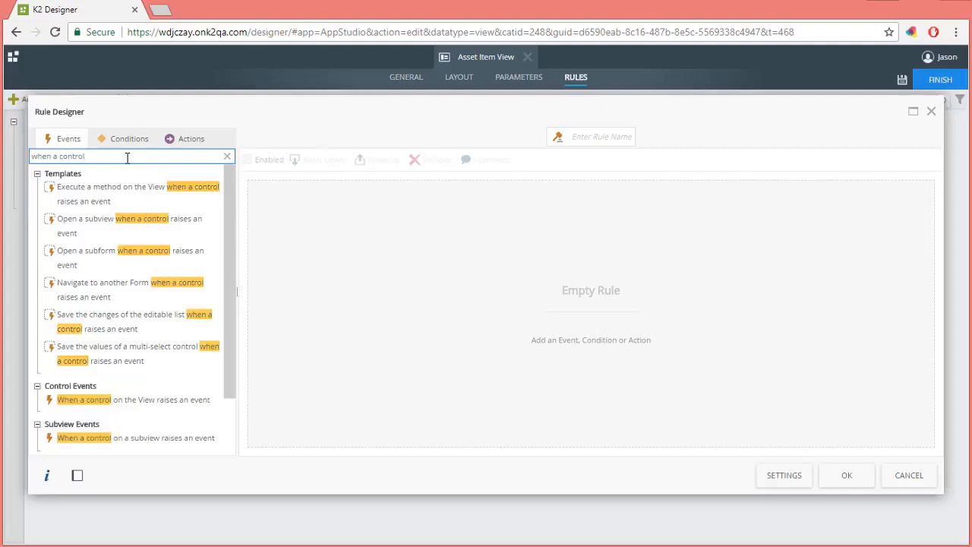
{"action": "left_click", "coordinate": [160, 400]}
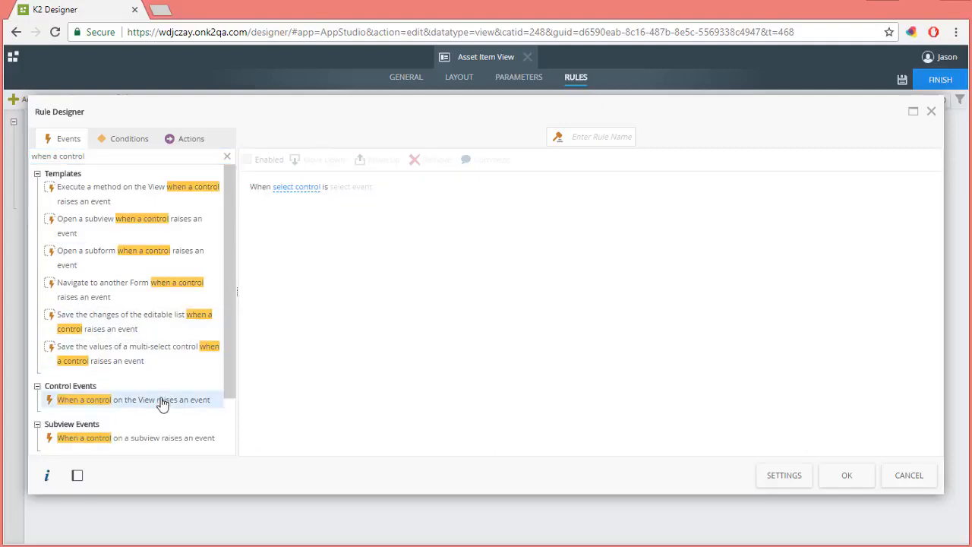
{"action": "left_click", "coordinate": [295, 187]}
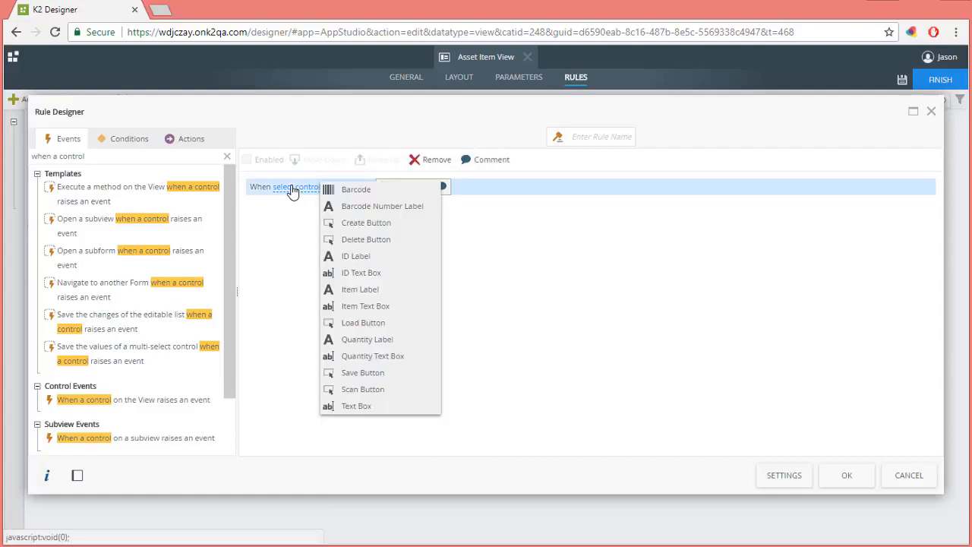
{"action": "left_click", "coordinate": [347, 190]}
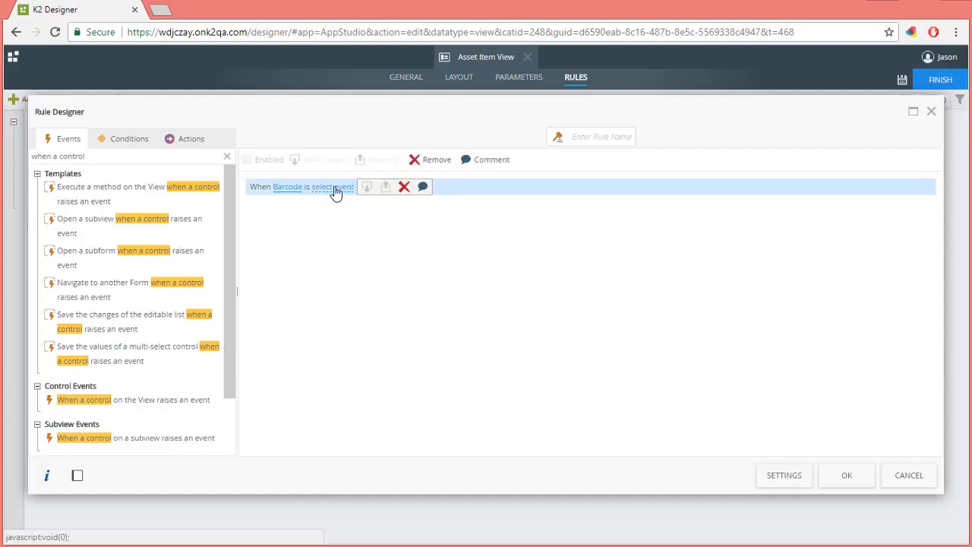
{"action": "left_click", "coordinate": [342, 193]}
{"action": "left_click", "coordinate": [386, 223]}
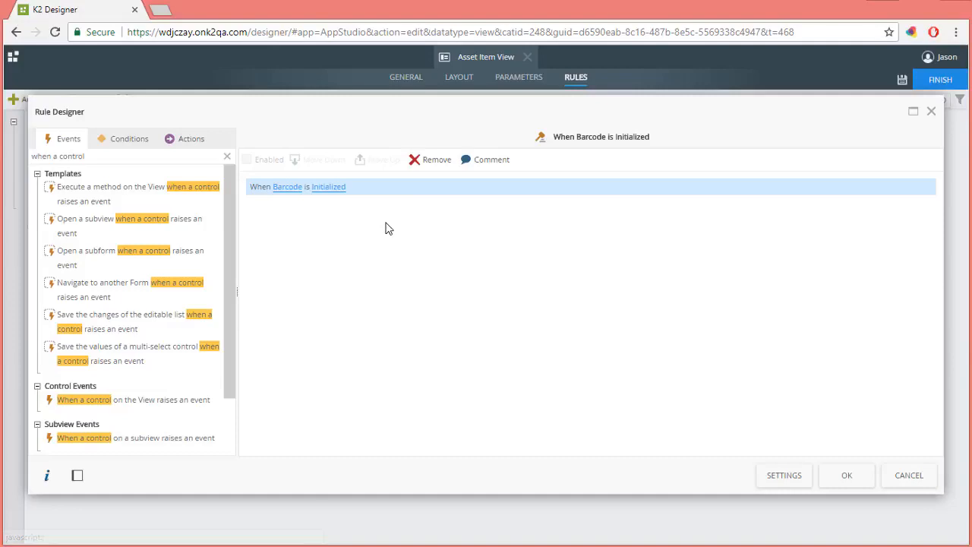
Add the "an advanced condition is true" condition to the Barcode initialization rule
{"action": "left_click", "coordinate": [128, 139]}
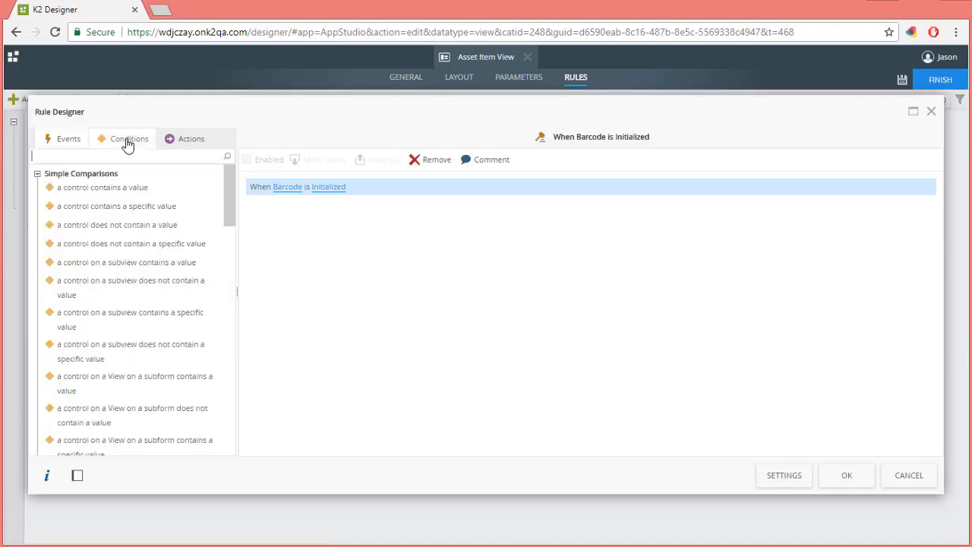
{"action": "left_click", "coordinate": [111, 154]}
{"action": "type", "text": "advanced"}
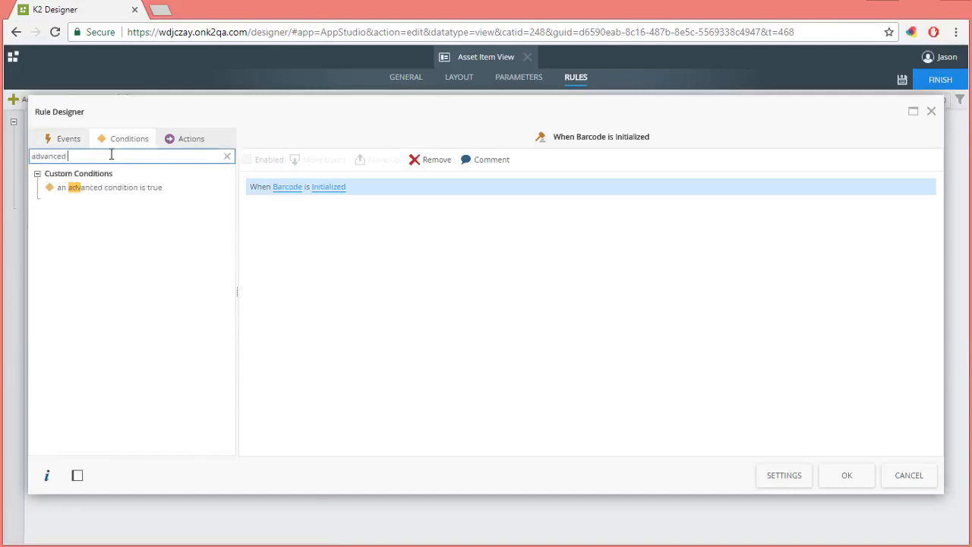
{"action": "double_click", "coordinate": [137, 195]}
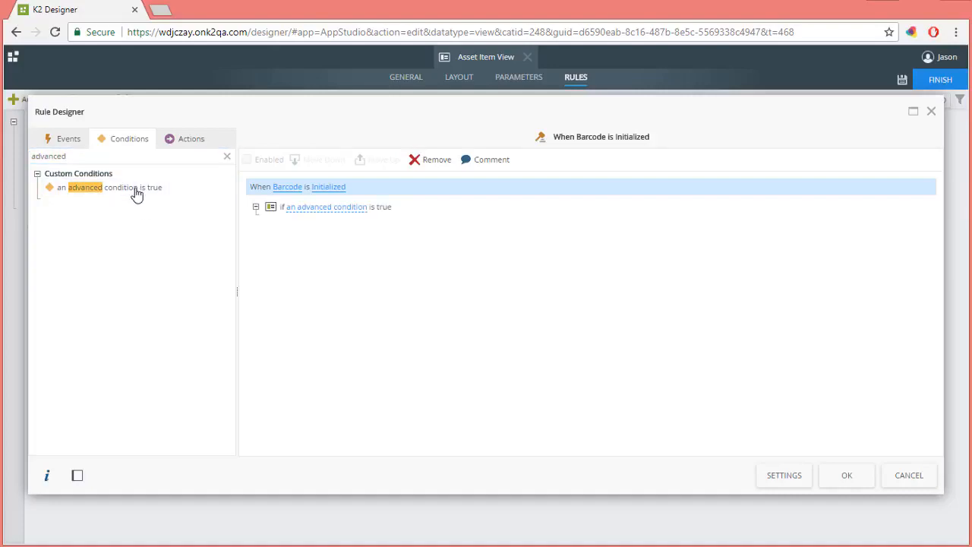
Configure the advanced condition so that the Barcode control's Is Supported property equals false
{"action": "left_click", "coordinate": [311, 213]}
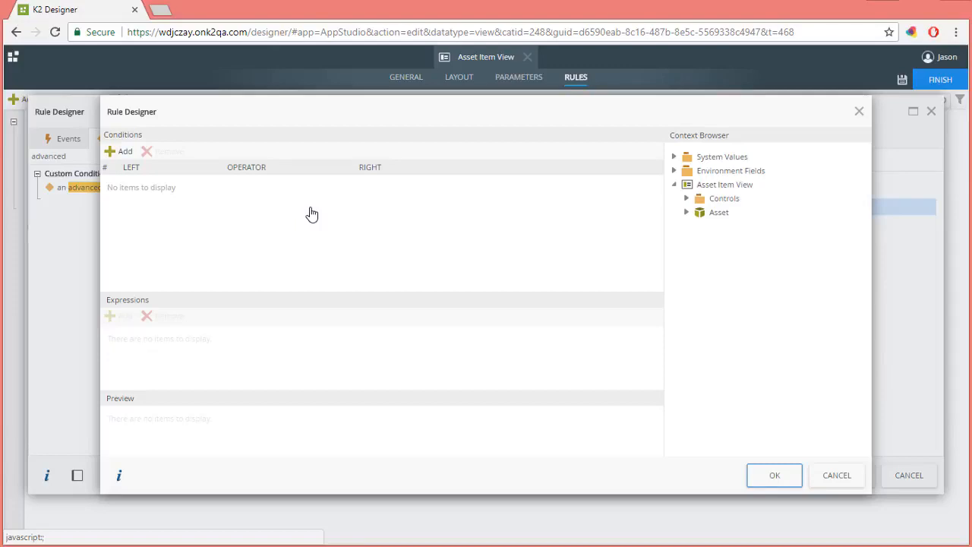
{"action": "left_click", "coordinate": [126, 157]}
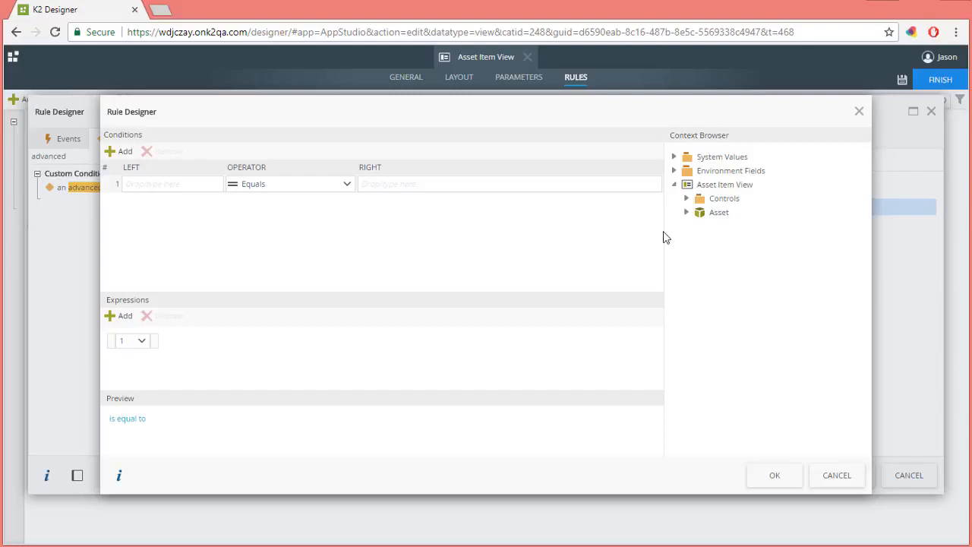
{"action": "left_click", "coordinate": [686, 199]}
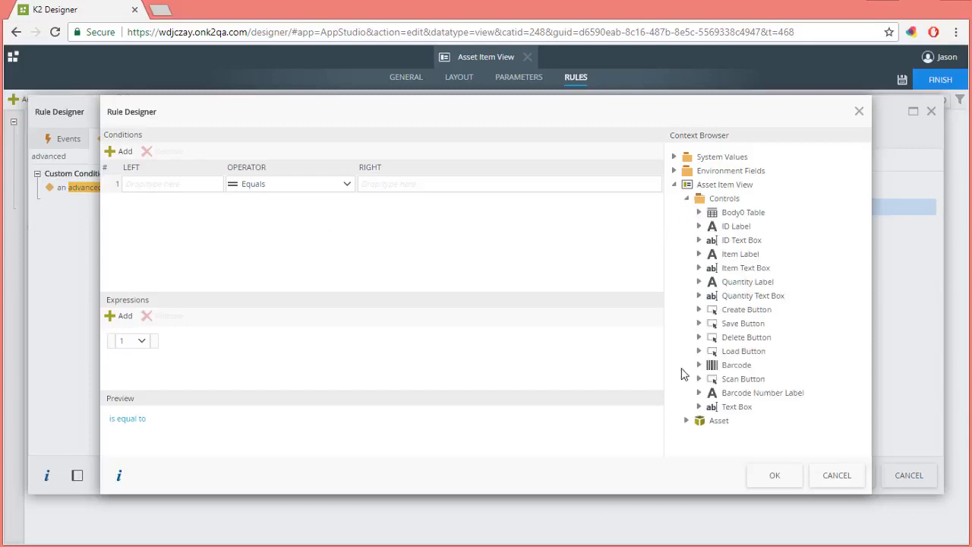
{"action": "left_click", "coordinate": [700, 365]}
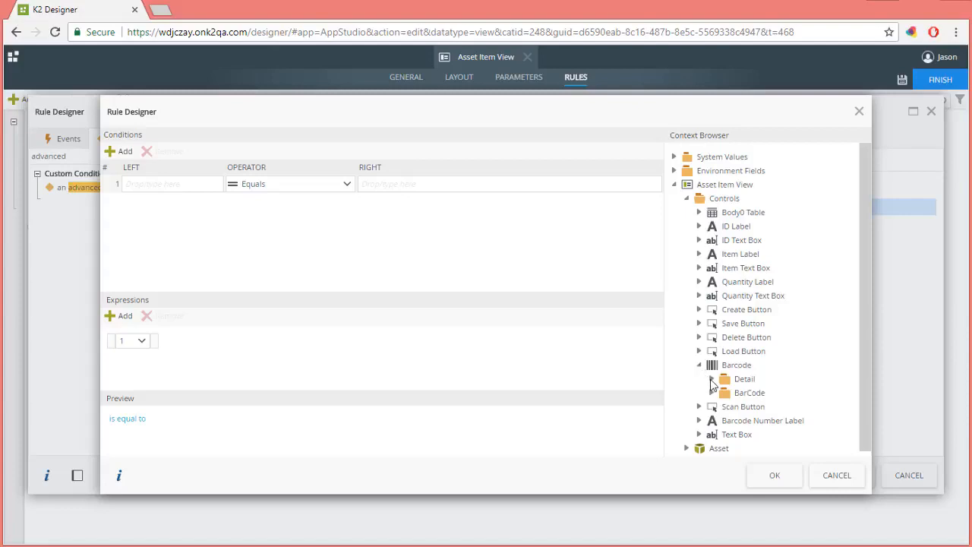
{"action": "left_click", "coordinate": [711, 379]}
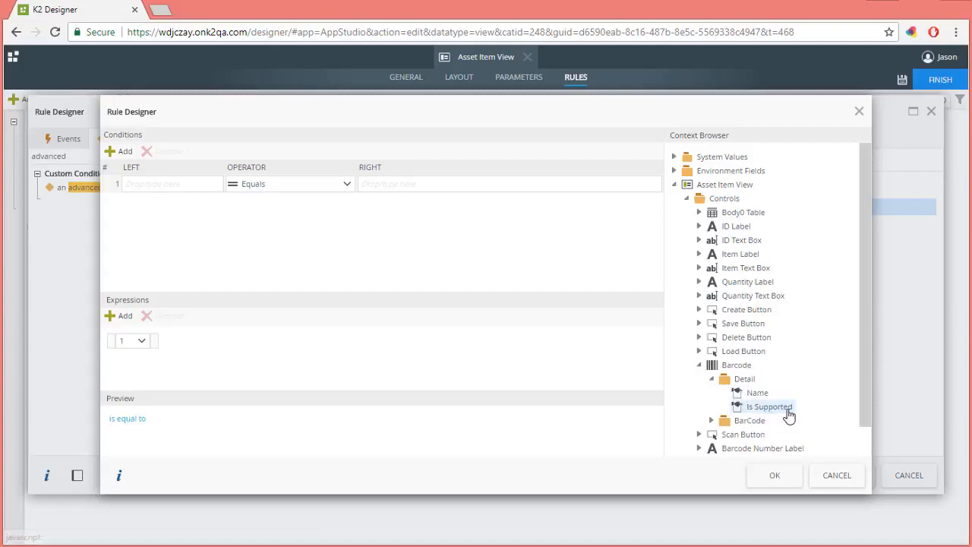
{"action": "left_click_drag", "start_coordinate": [782, 412], "coordinate": [169, 184]}
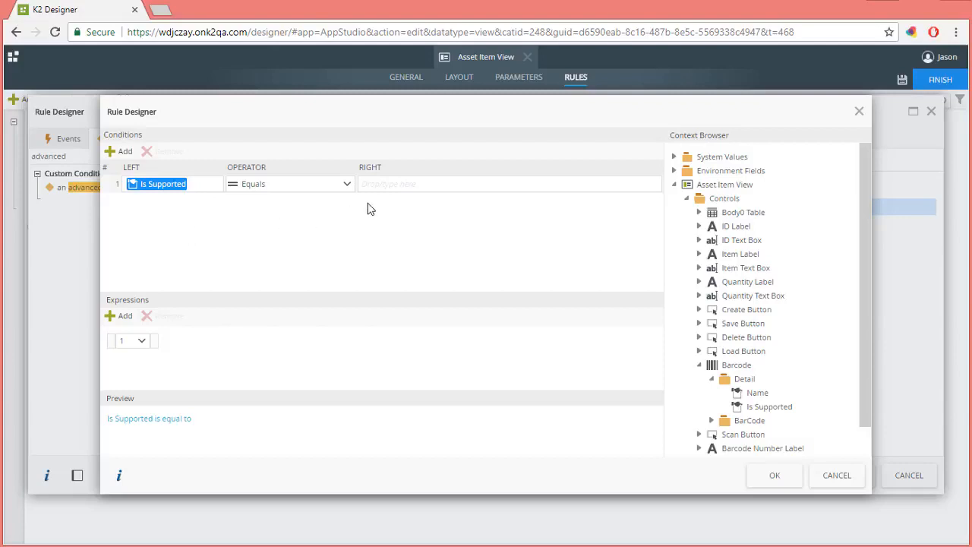
{"action": "left_click", "coordinate": [373, 184]}
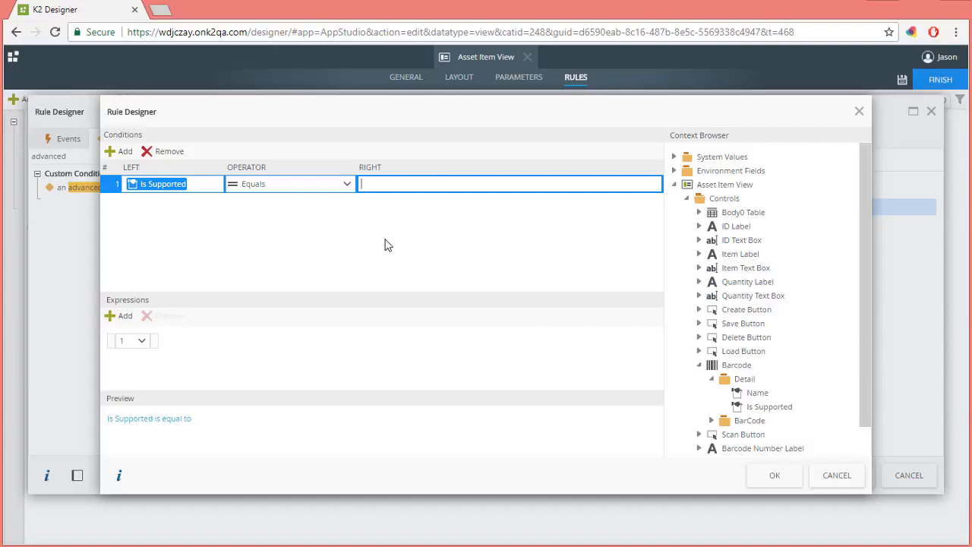
{"action": "type", "text": "false"}
{"action": "left_click", "coordinate": [773, 477]}
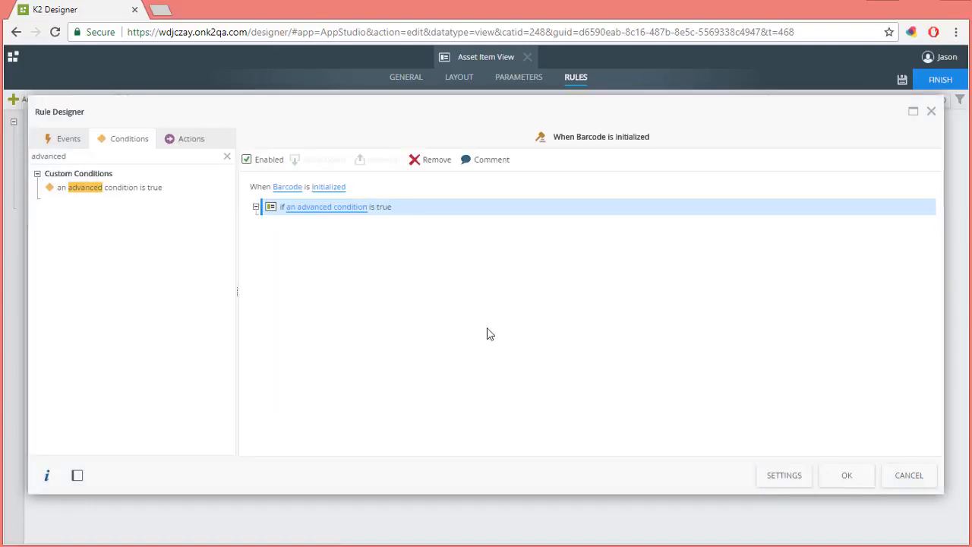
Add a "Show a message" action under the rule's advanced condition
{"action": "left_click", "coordinate": [184, 142]}
{"action": "type", "text": "show"}
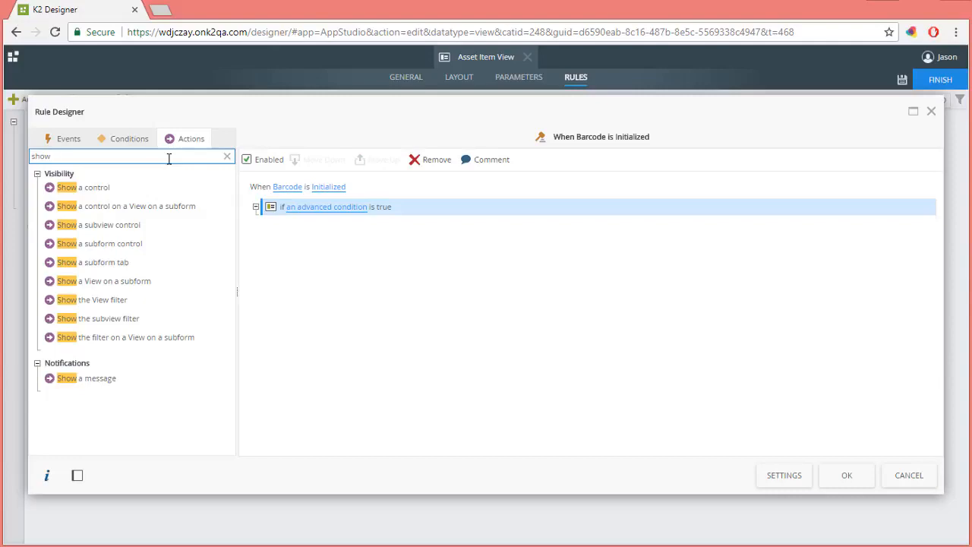
{"action": "double_click", "coordinate": [99, 380]}
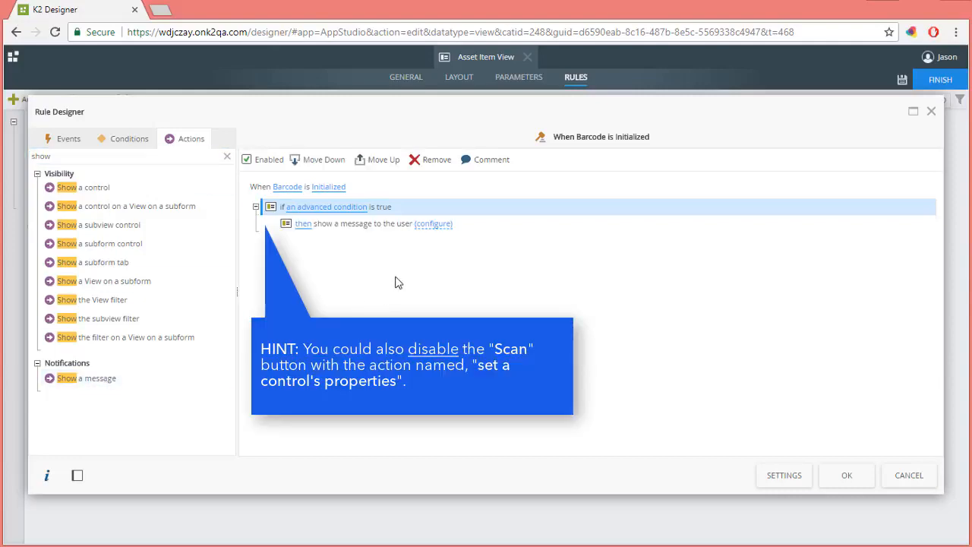
Configure the rule's message as a Warning with the title "Control not Supported" and the heading "Barcode Control"
{"action": "left_click", "coordinate": [430, 225]}
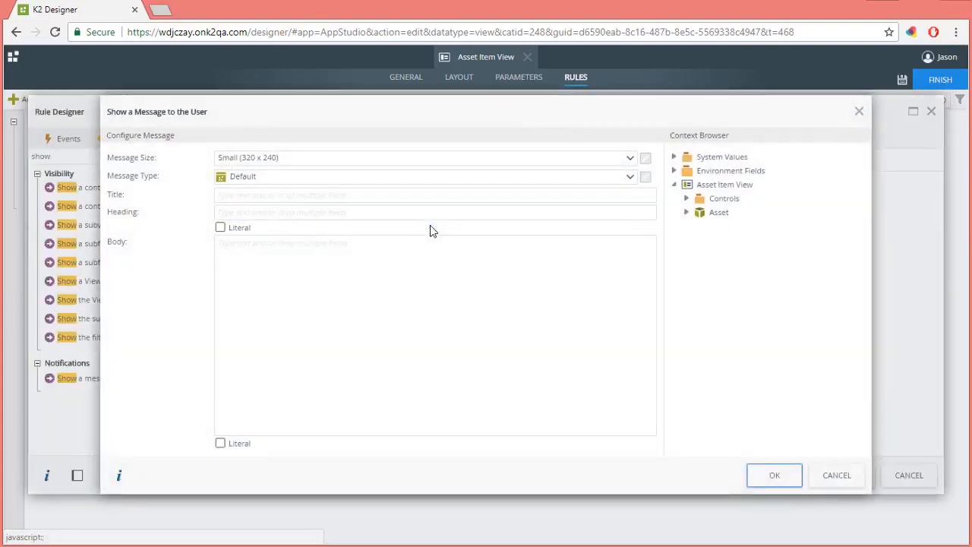
{"action": "left_click", "coordinate": [280, 179]}
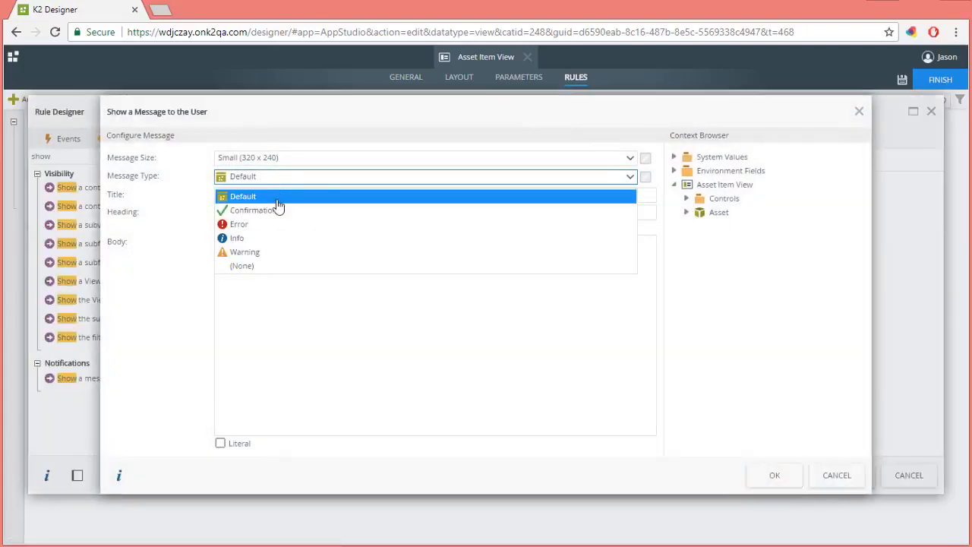
{"action": "left_click", "coordinate": [264, 253]}
{"action": "left_click", "coordinate": [251, 196]}
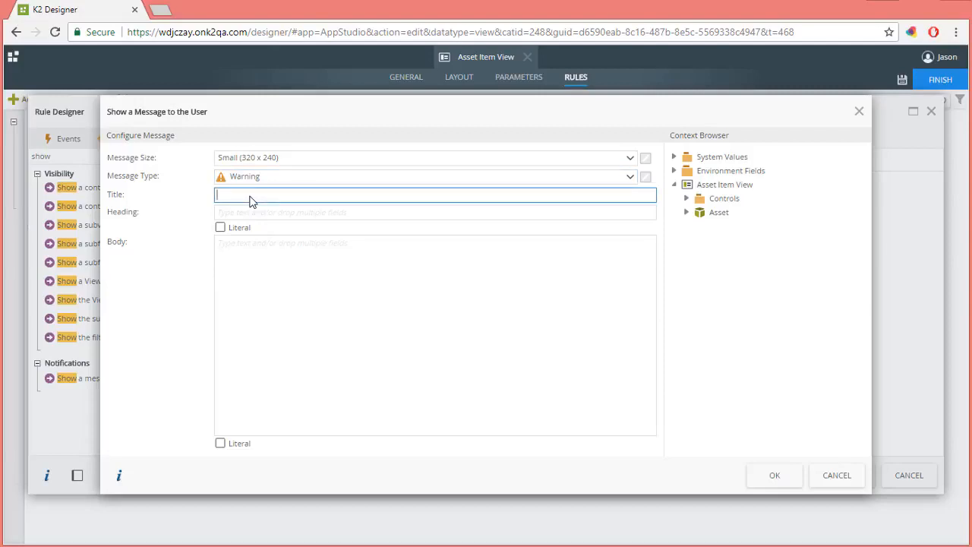
{"action": "type", "text": "Control not Supported"}
{"action": "key", "text": "Tab"}
{"action": "type", "text": "Barcode Con"}
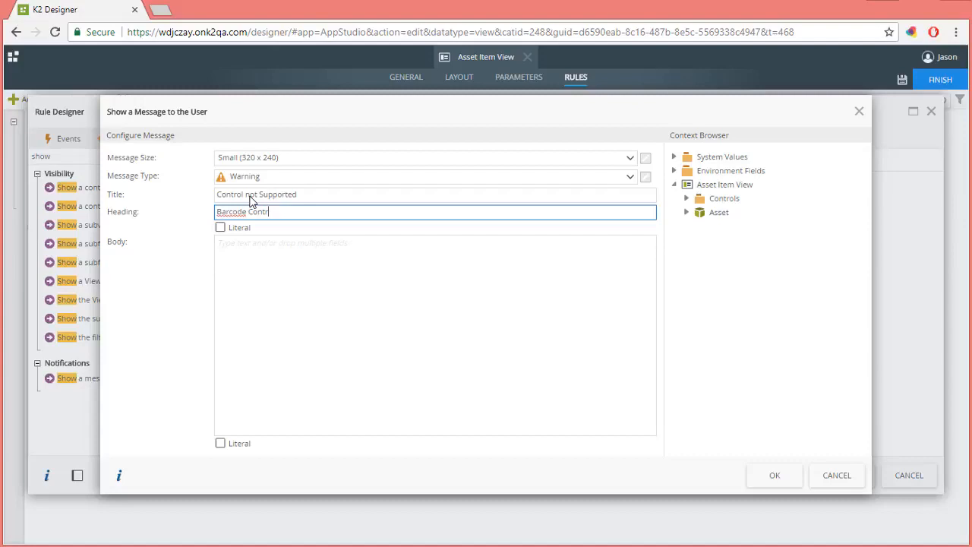
Enter the message body "The Barcode control is not supported by your device. Please contact IT for more help." and confirm the rule
{"action": "left_click", "coordinate": [253, 273]}
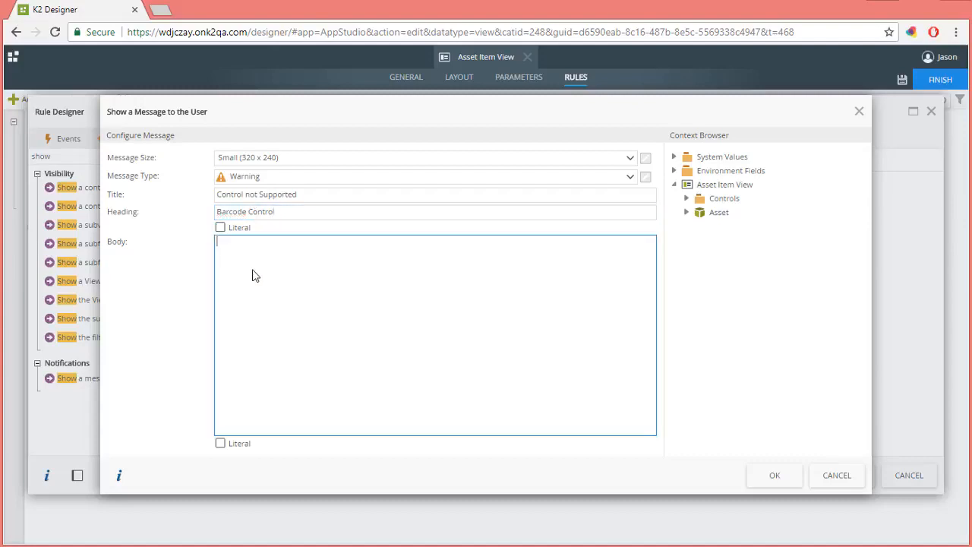
{"action": "type", "text": "The Barcode control is not supported by your device. Please contact IT for more help."}
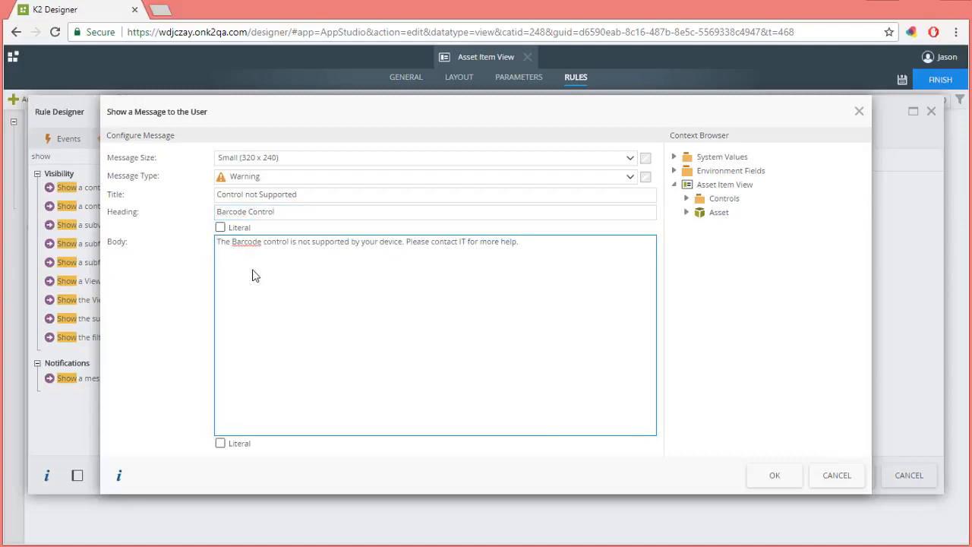
{"action": "left_click", "coordinate": [773, 475]}
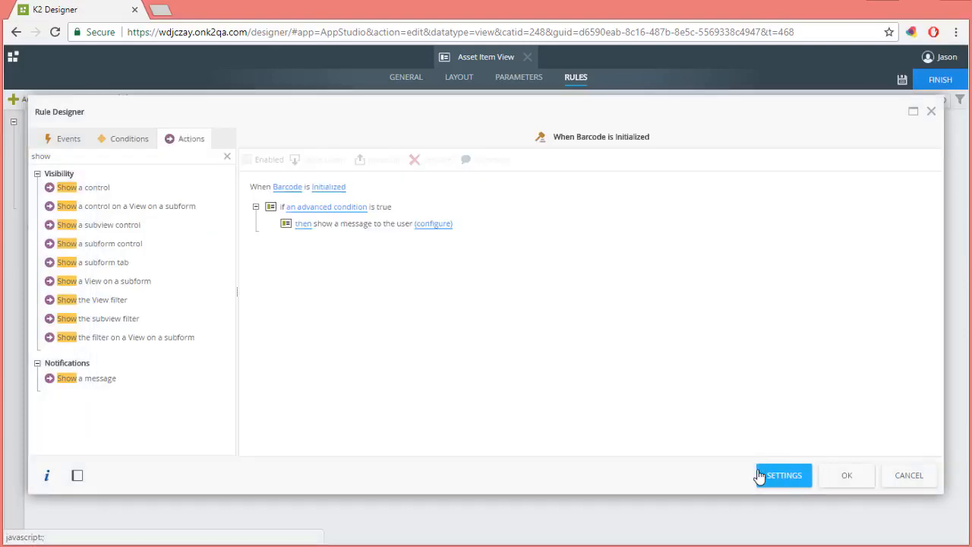
{"action": "left_click", "coordinate": [859, 478]}
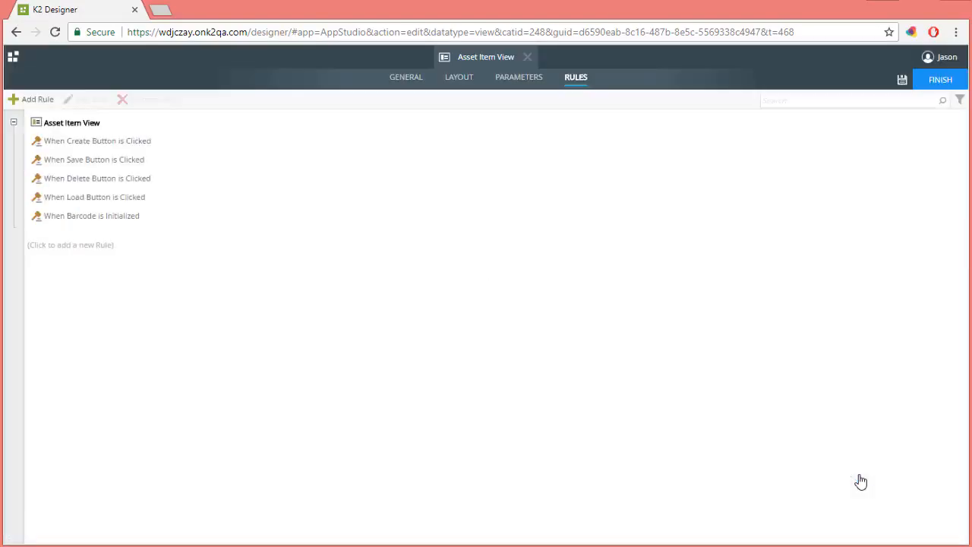
Create a view rule with a control event that fires when the Scan Button is Clicked
{"action": "left_click", "coordinate": [38, 100]}
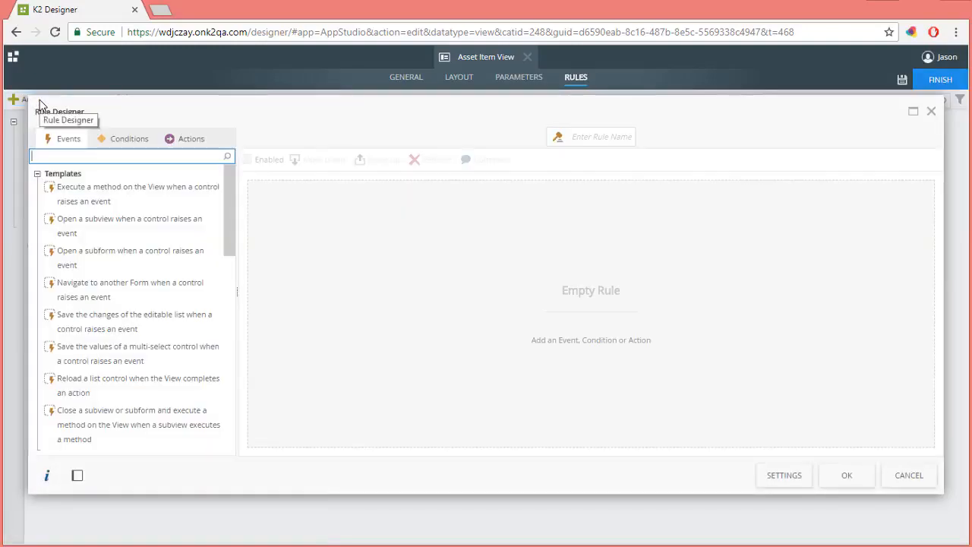
{"action": "type", "text": "when a control"}
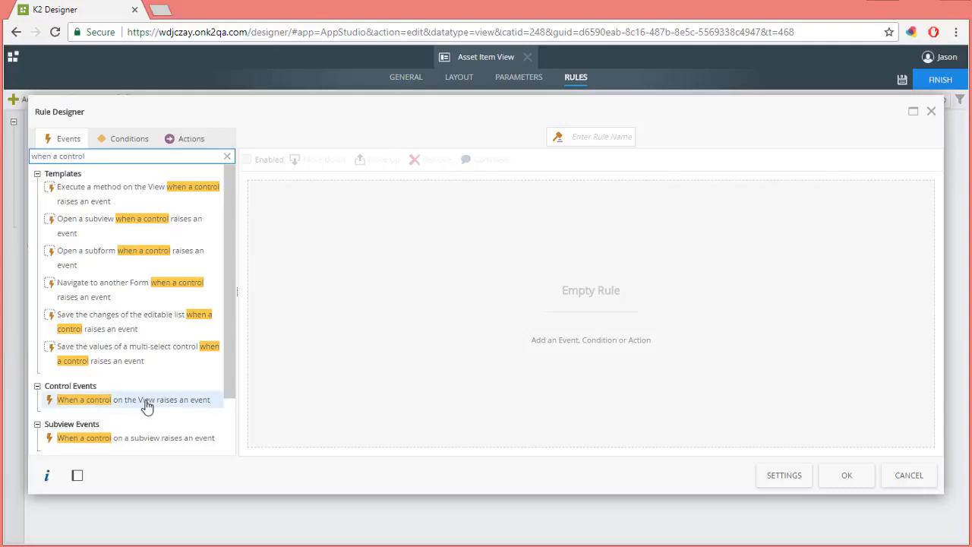
{"action": "left_click", "coordinate": [147, 406]}
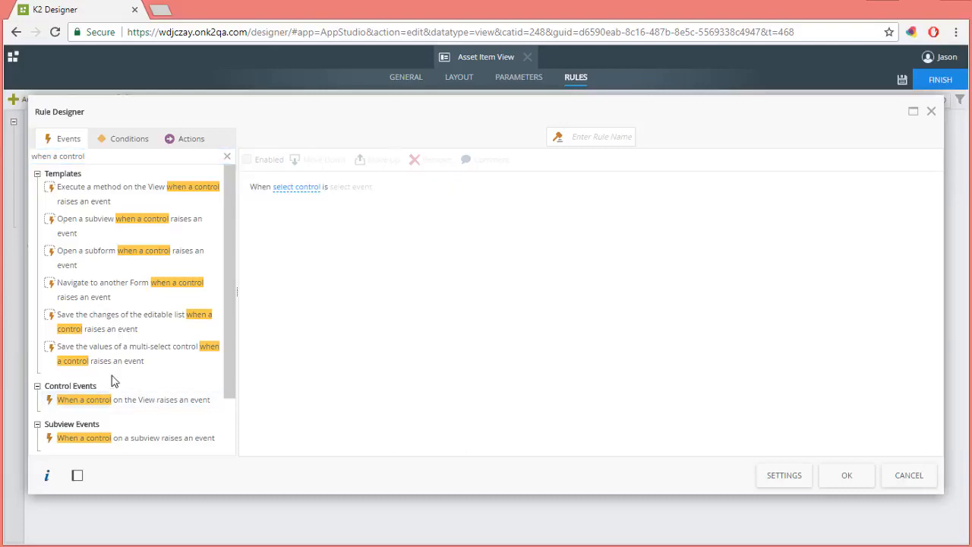
{"action": "left_click", "coordinate": [296, 187]}
{"action": "left_click", "coordinate": [355, 390]}
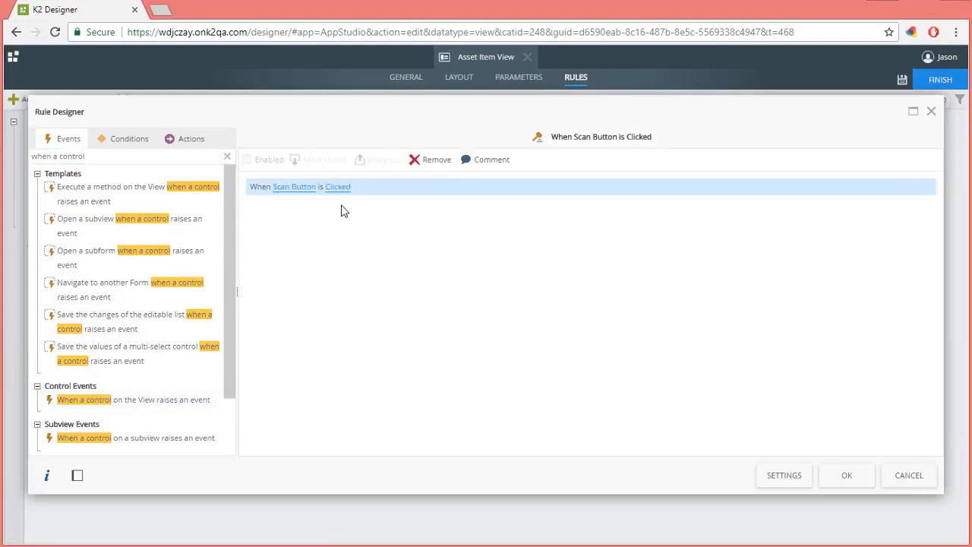
Add the "an advanced condition is true" condition to the Scan Button rule
{"action": "left_click", "coordinate": [130, 141]}
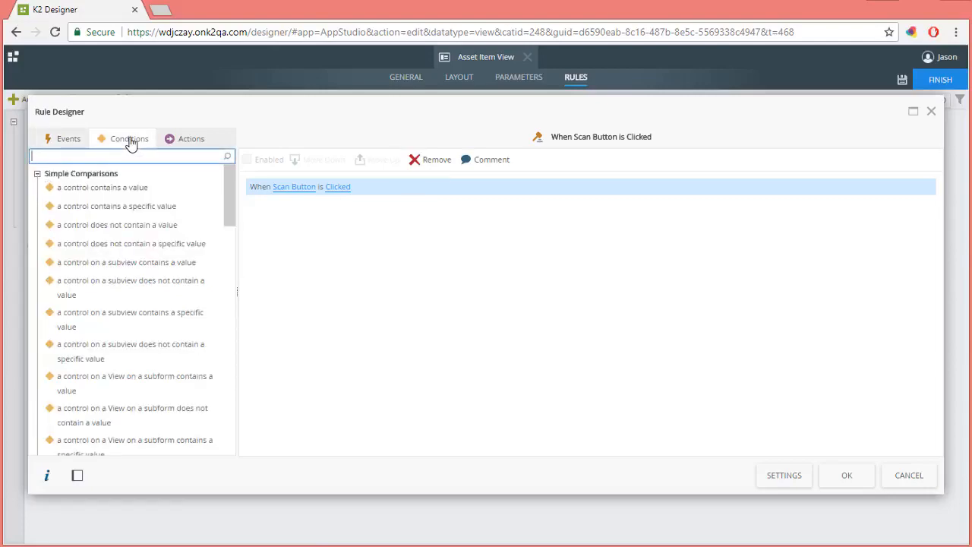
{"action": "type", "text": "advanced"}
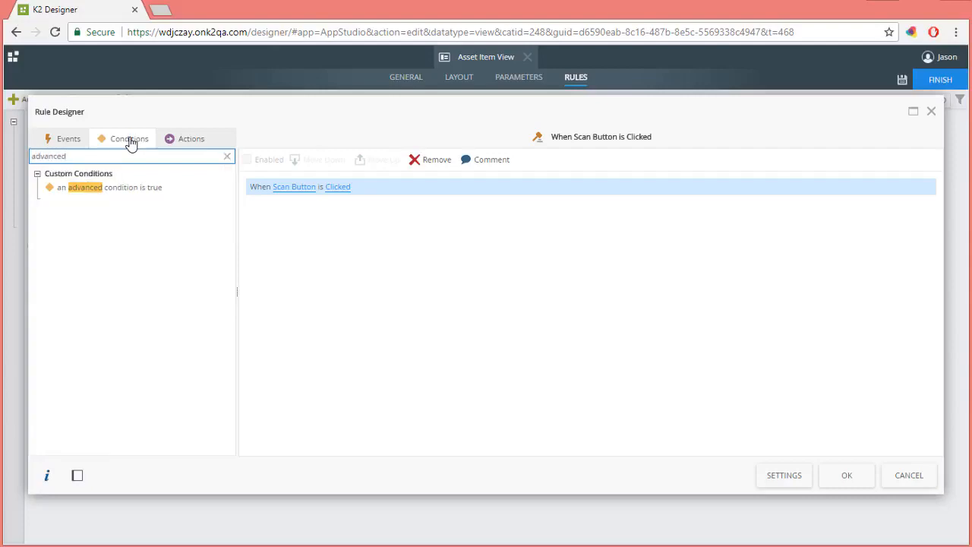
{"action": "double_click", "coordinate": [129, 190]}
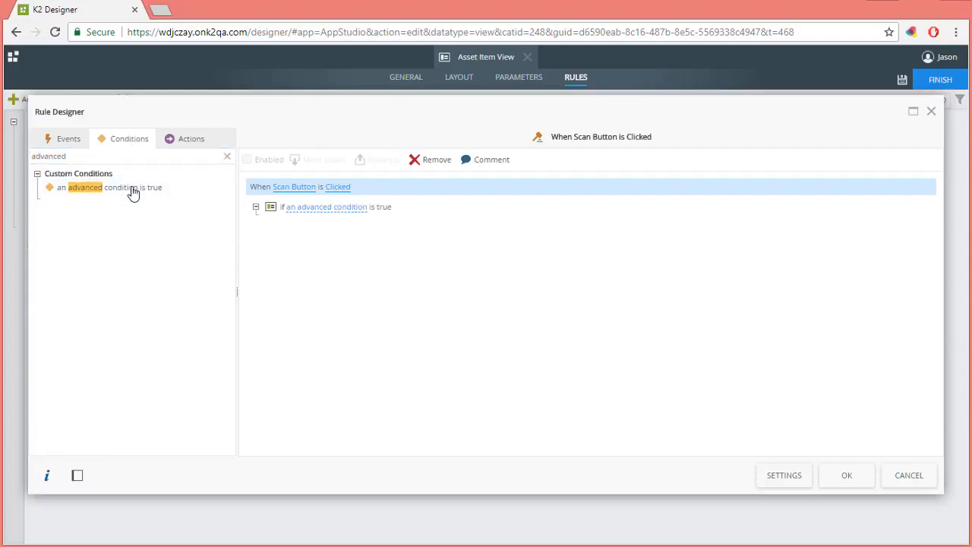
Configure the Scan Button rule's advanced condition so that the Barcode control's Is Supported property equals true
{"action": "left_click", "coordinate": [324, 207]}
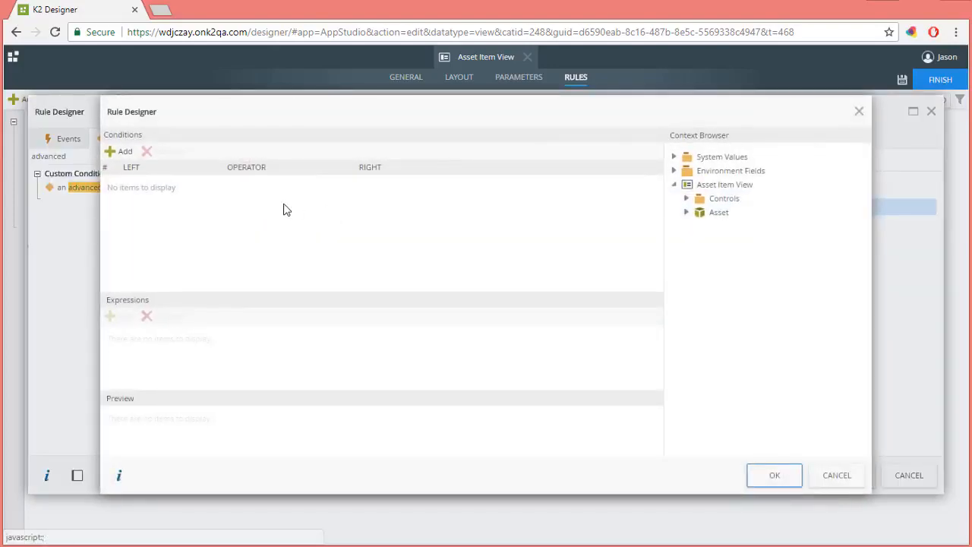
{"action": "left_click", "coordinate": [123, 152]}
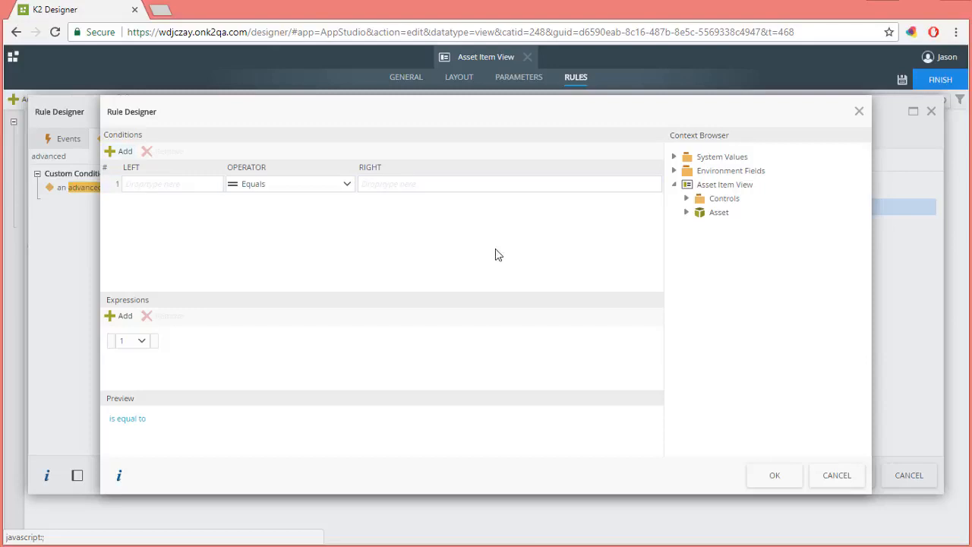
{"action": "left_click", "coordinate": [688, 199]}
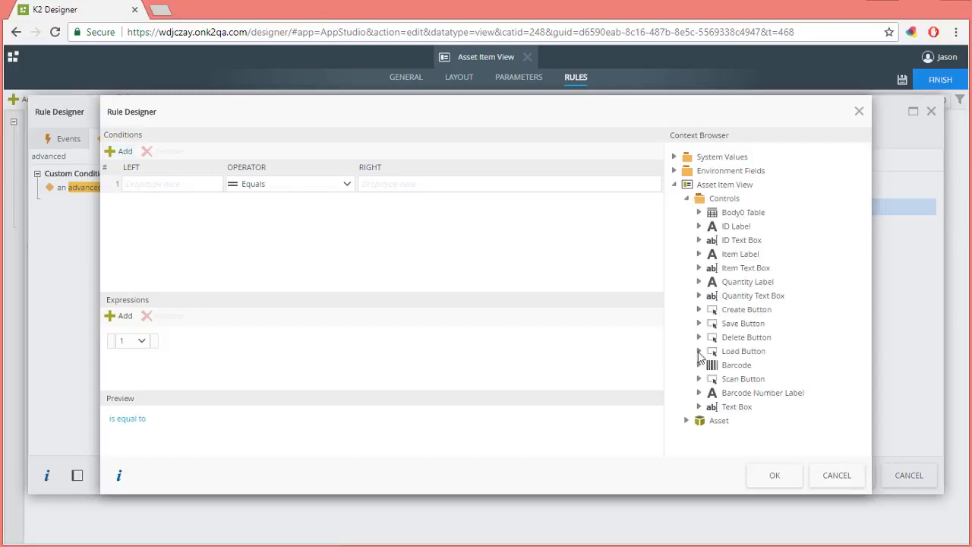
{"action": "left_click", "coordinate": [700, 366]}
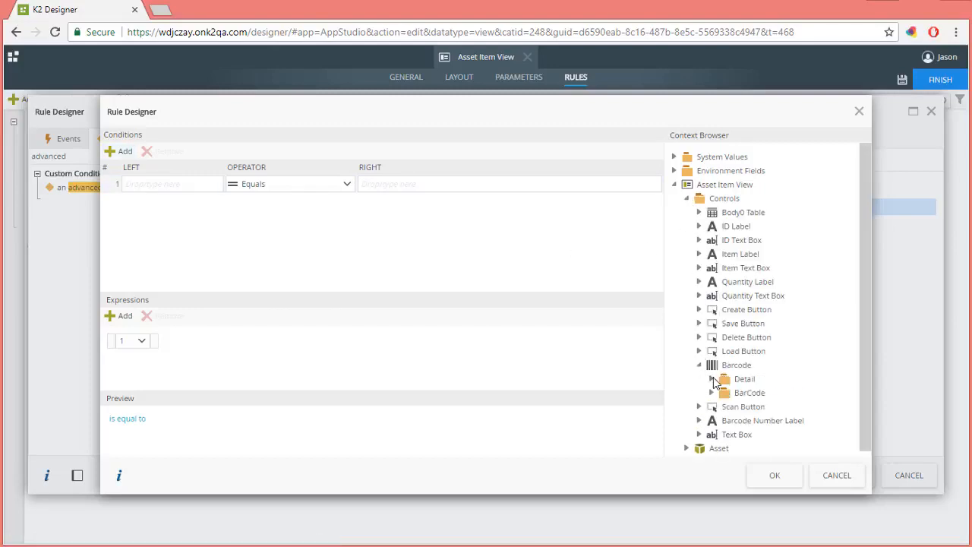
{"action": "left_click", "coordinate": [712, 380]}
{"action": "left_click_drag", "start_coordinate": [769, 408], "coordinate": [191, 188]}
{"action": "left_click", "coordinate": [428, 184]}
{"action": "type", "text": "true"}
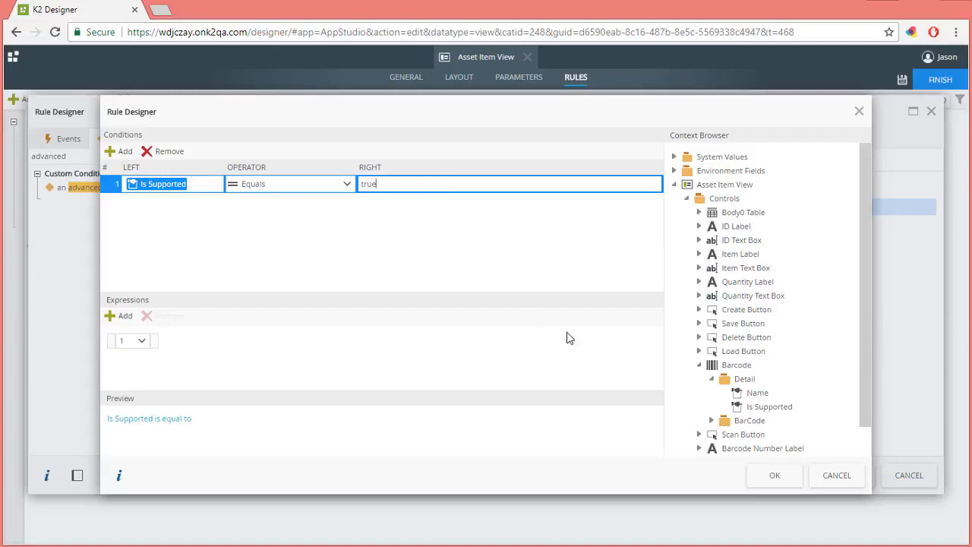
{"action": "left_click", "coordinate": [774, 478]}
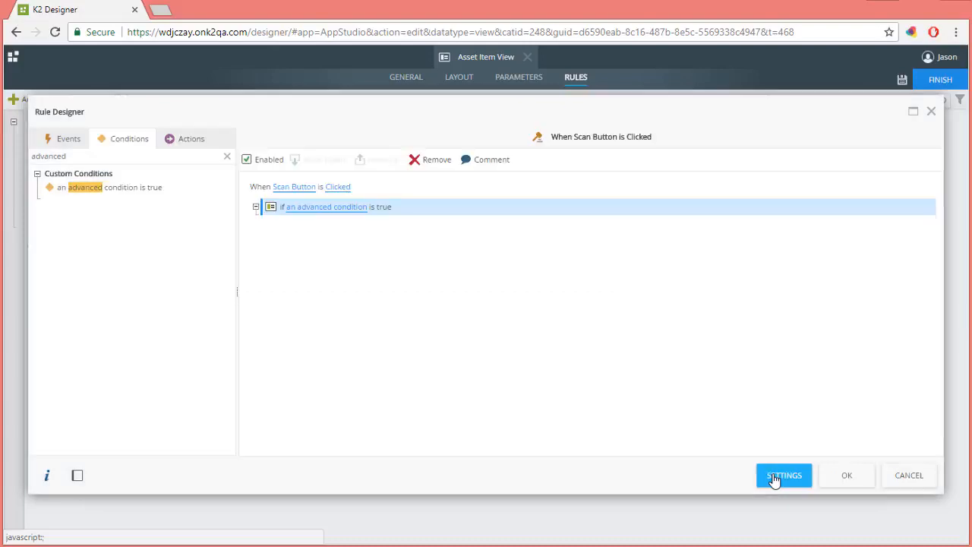
Add an "Execute a control's method" action that runs the Barcode control's Scan method under the condition, and confirm the rule
{"action": "left_click", "coordinate": [189, 145]}
{"action": "type", "text": "execute a control"}
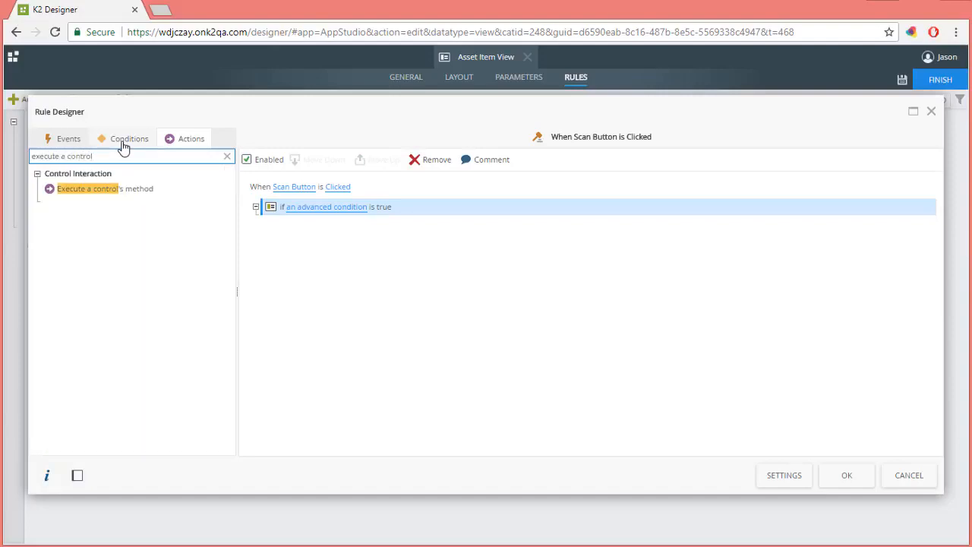
{"action": "double_click", "coordinate": [143, 189]}
{"action": "left_click", "coordinate": [368, 225]}
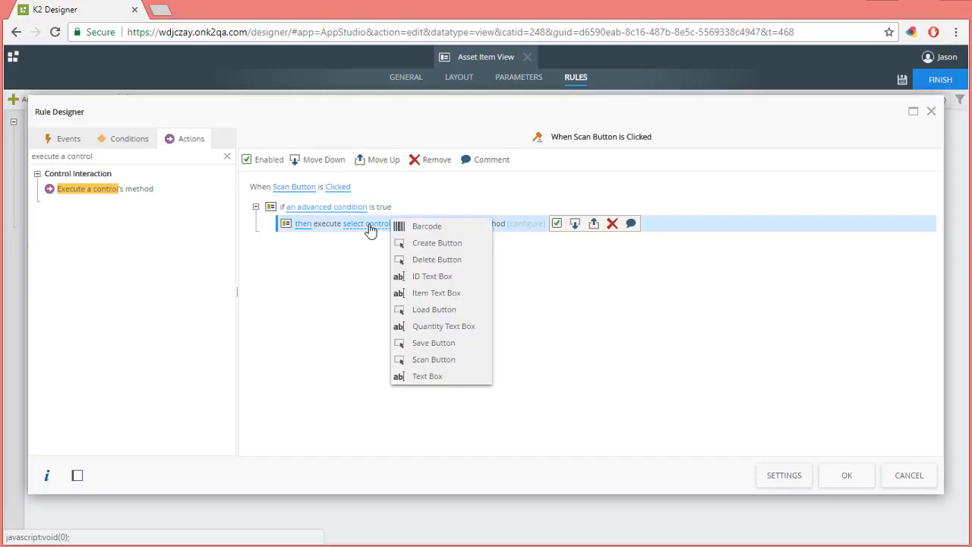
{"action": "left_click", "coordinate": [429, 226]}
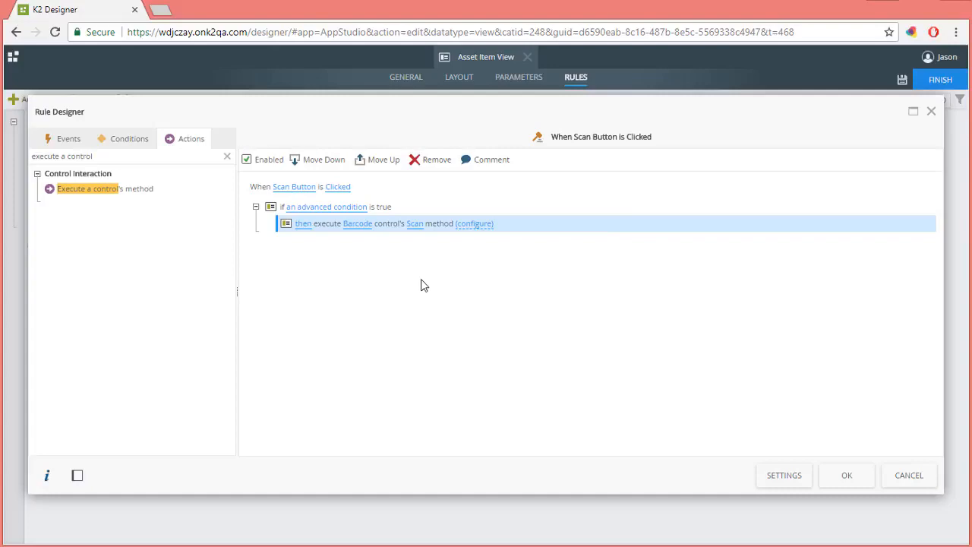
{"action": "left_click", "coordinate": [845, 479]}
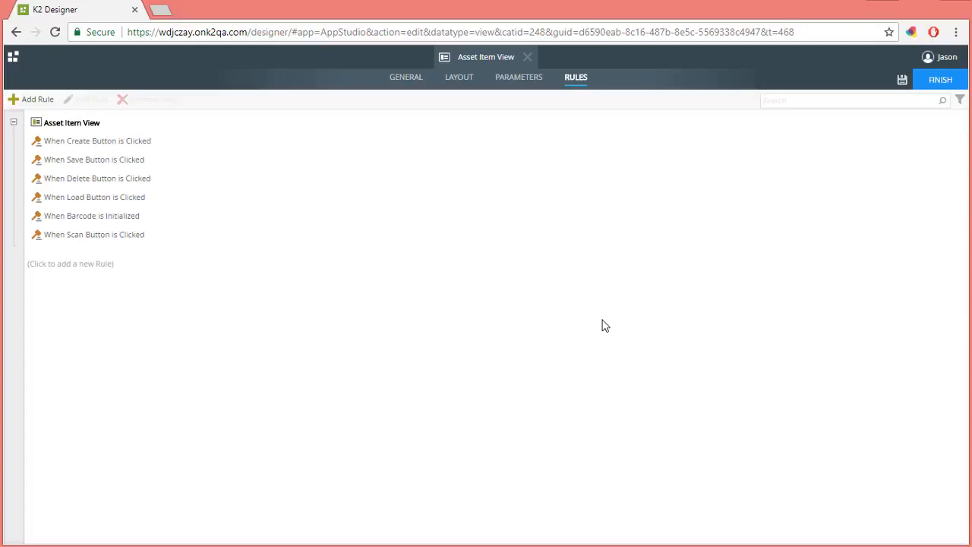
Create a view rule with a control event that fires when the Barcode control is Changed
{"action": "left_click", "coordinate": [35, 101]}
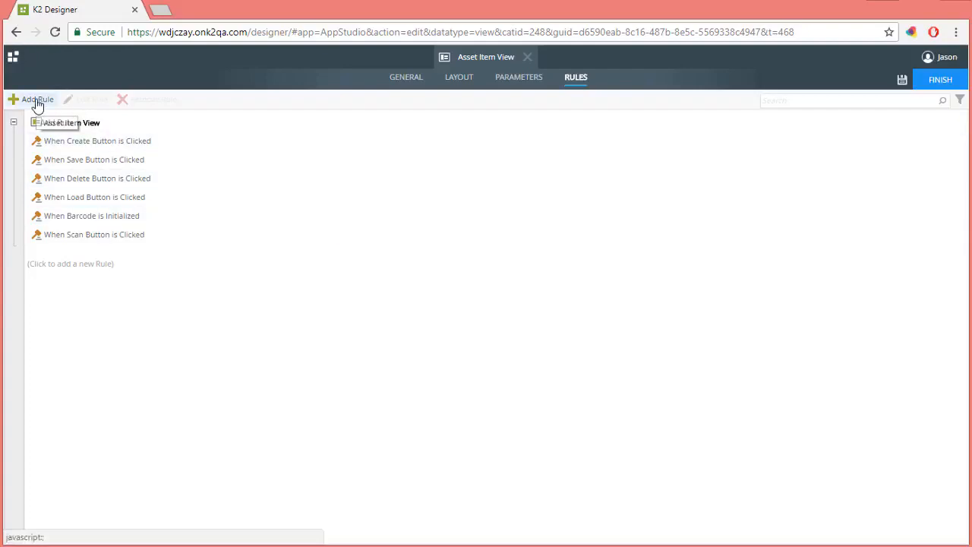
{"action": "type", "text": "when a control"}
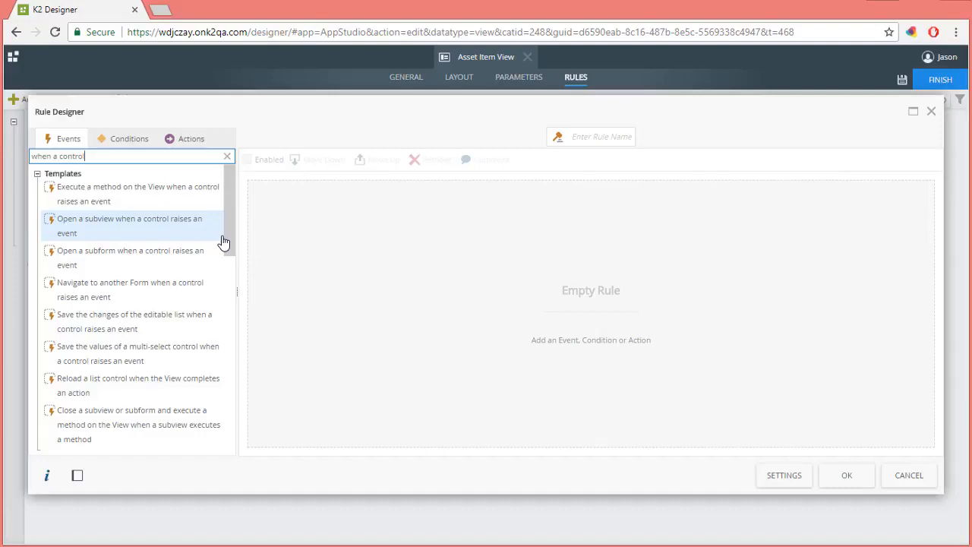
{"action": "left_click", "coordinate": [165, 402]}
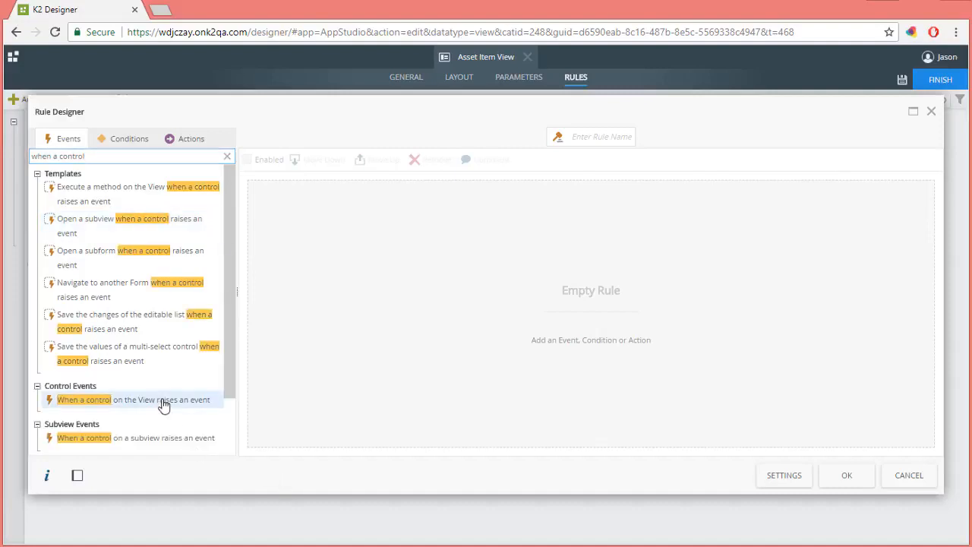
{"action": "left_click", "coordinate": [290, 186]}
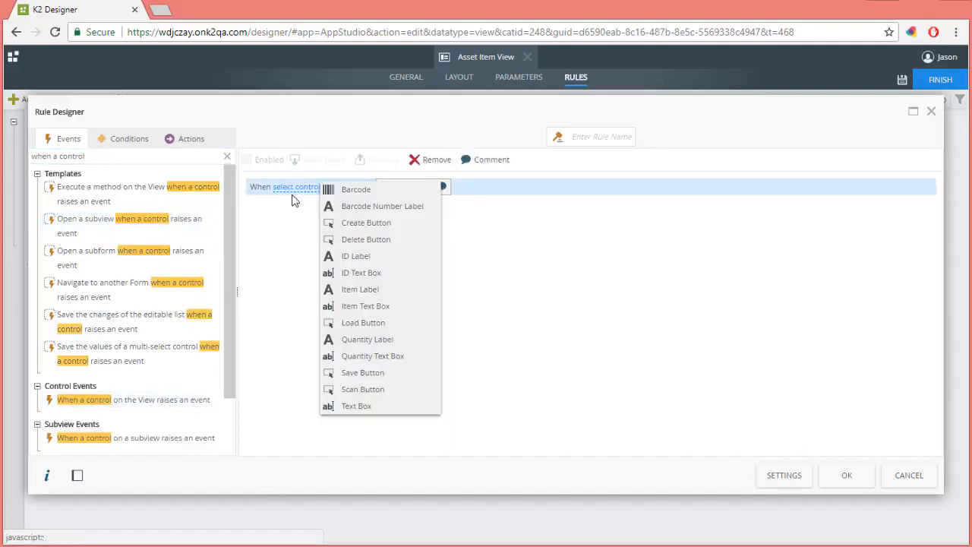
{"action": "left_click", "coordinate": [356, 191]}
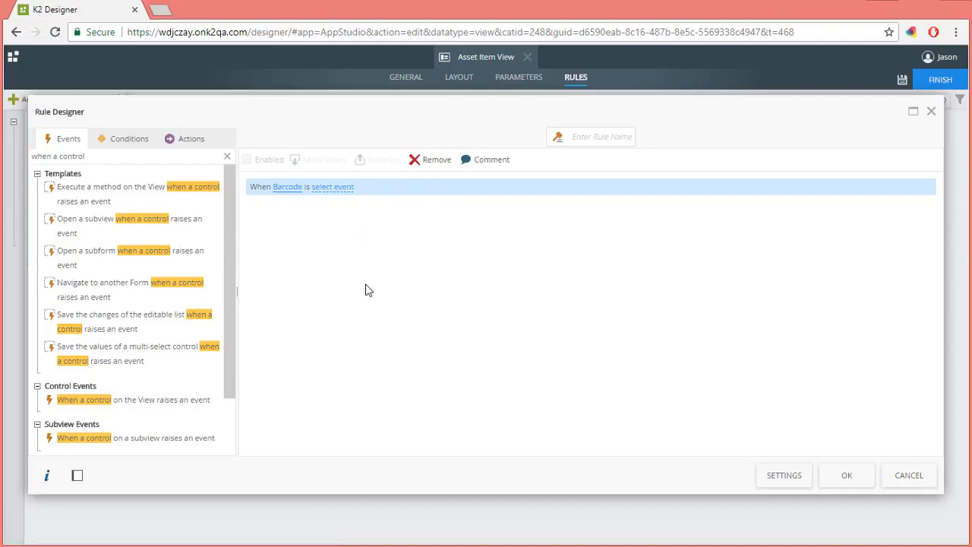
{"action": "left_click", "coordinate": [332, 188]}
{"action": "left_click", "coordinate": [387, 191]}
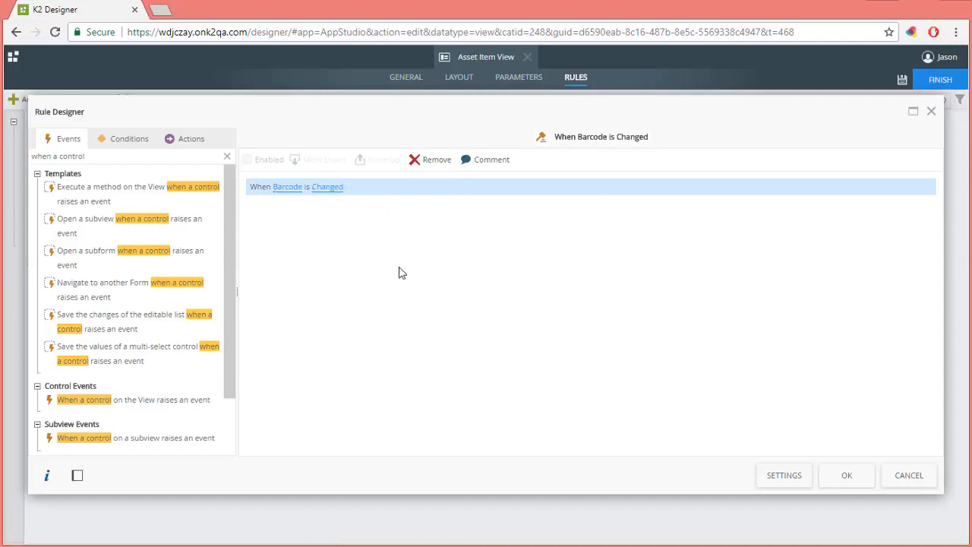
Add a "Transfer data" action to the Barcode Changed rule
{"action": "left_click", "coordinate": [192, 138]}
{"action": "type", "text": "transfer"}
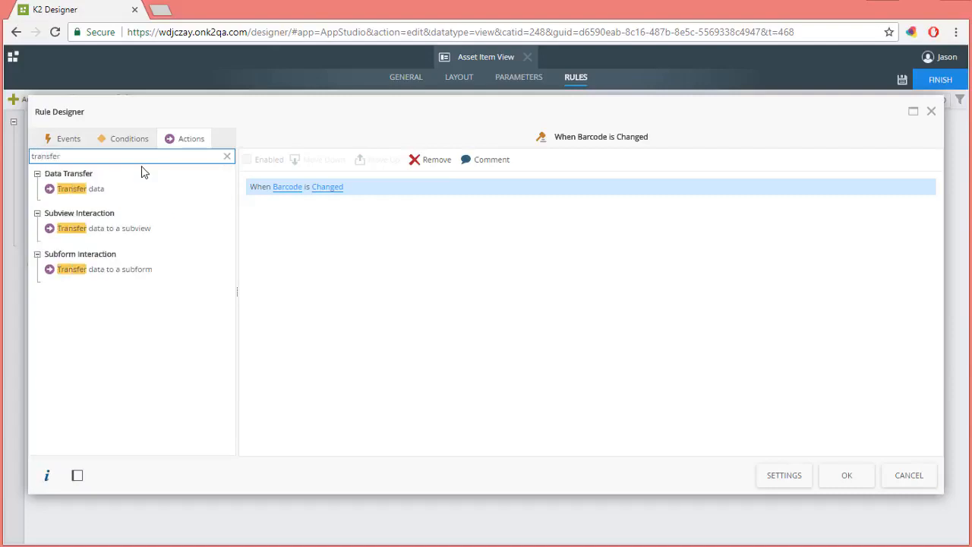
{"action": "double_click", "coordinate": [110, 189]}
Map the Barcode control's BarCode Value to the Text Box in the data transfer, and confirm the mapping and the rule
{"action": "left_click", "coordinate": [352, 208]}
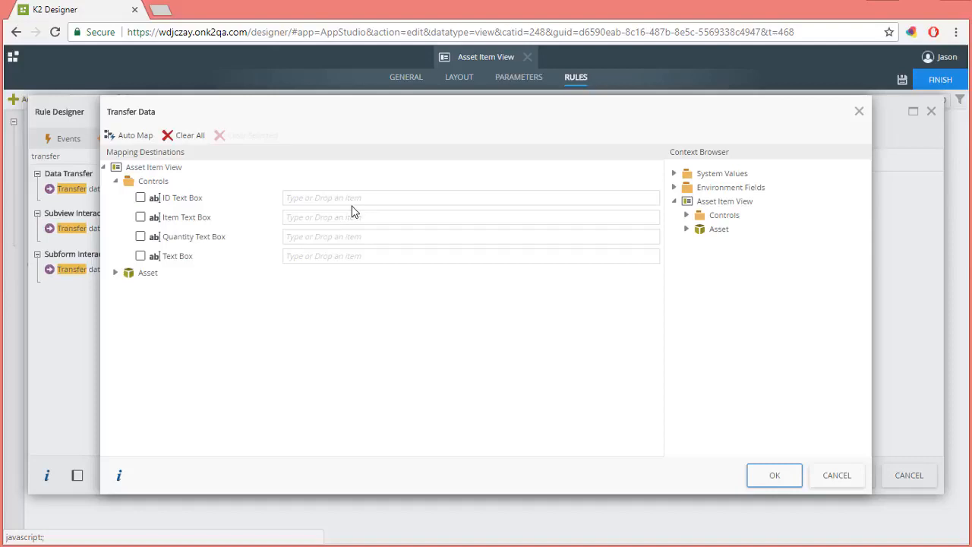
{"action": "left_click", "coordinate": [686, 215]}
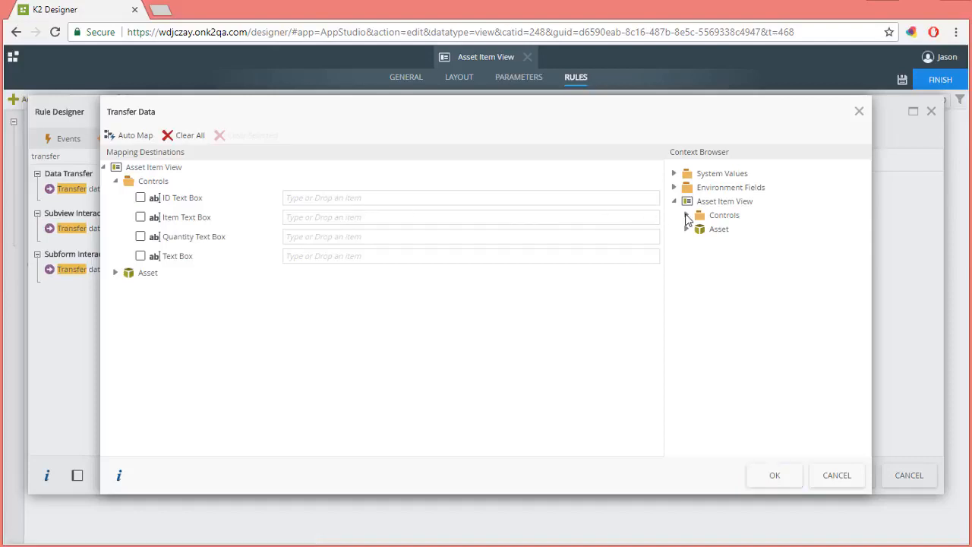
{"action": "left_click", "coordinate": [699, 381]}
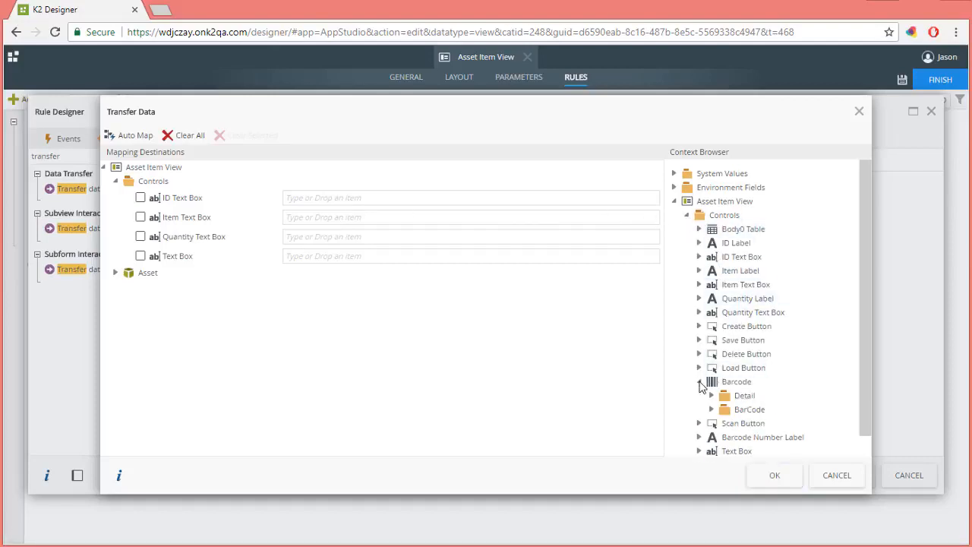
{"action": "left_click", "coordinate": [713, 410]}
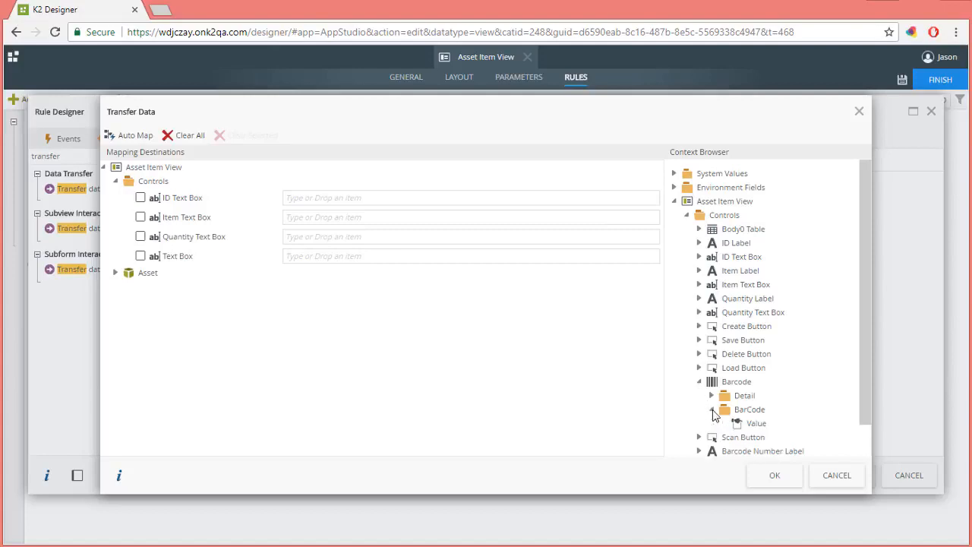
{"action": "left_click_drag", "start_coordinate": [758, 427], "coordinate": [375, 255]}
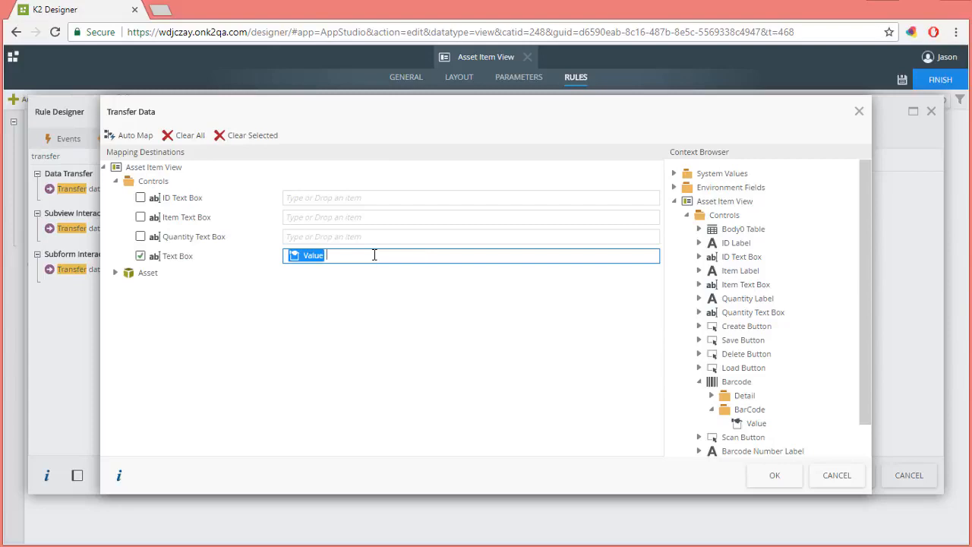
{"action": "left_click", "coordinate": [772, 476]}
{"action": "left_click", "coordinate": [848, 477]}
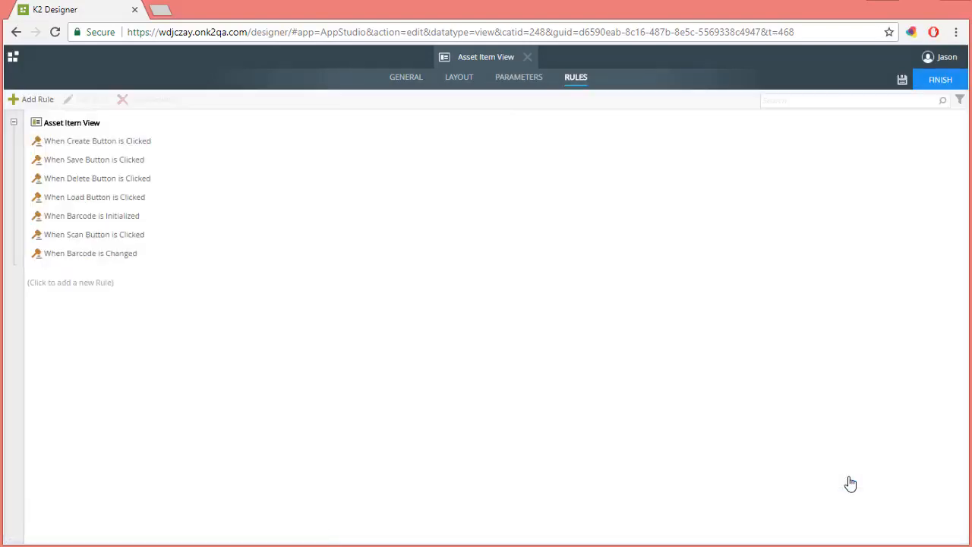
Finish editing the Asset Item View and check it in
{"action": "left_click", "coordinate": [936, 84]}
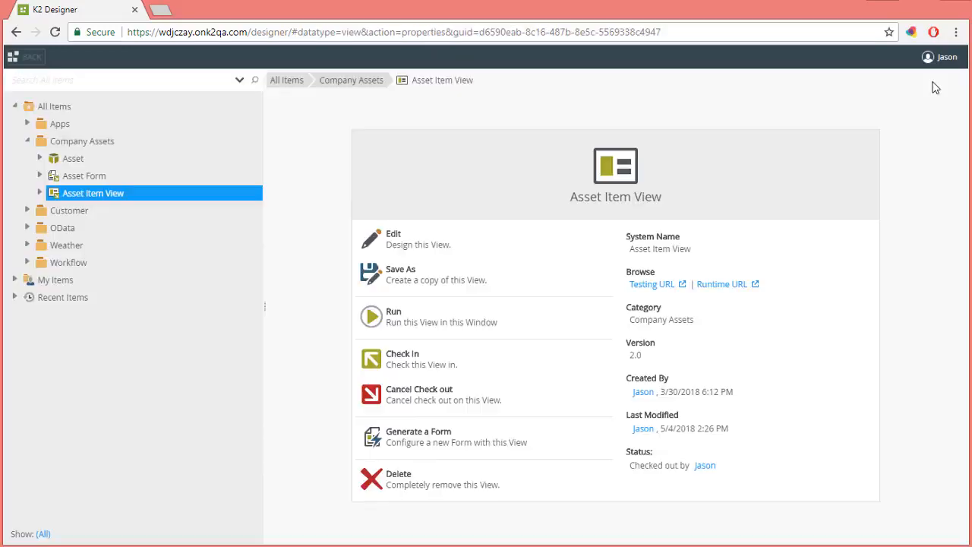
{"action": "left_click", "coordinate": [396, 341]}
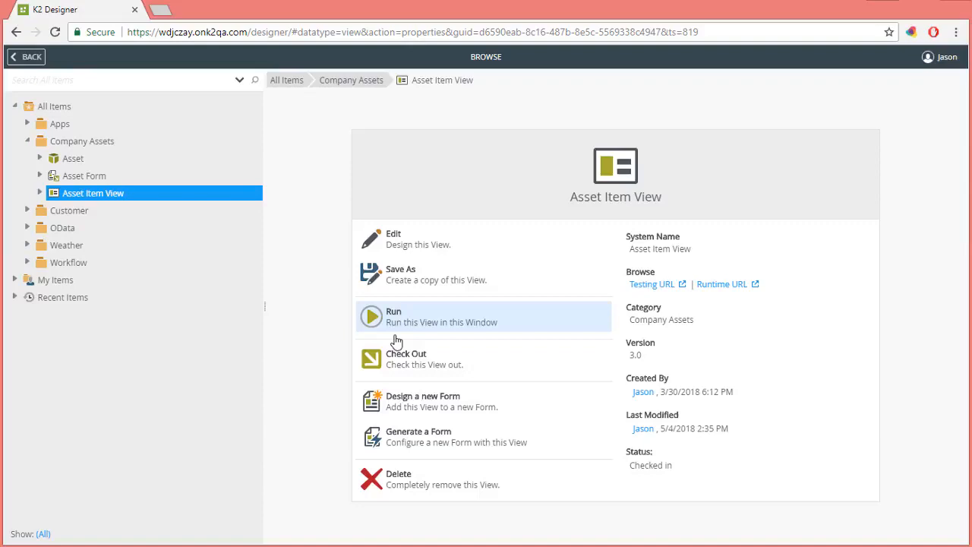
Edit the Asset Form to enable its Application Form option, finish editing and check the form in
{"action": "left_click", "coordinate": [91, 177]}
{"action": "left_click", "coordinate": [391, 242]}
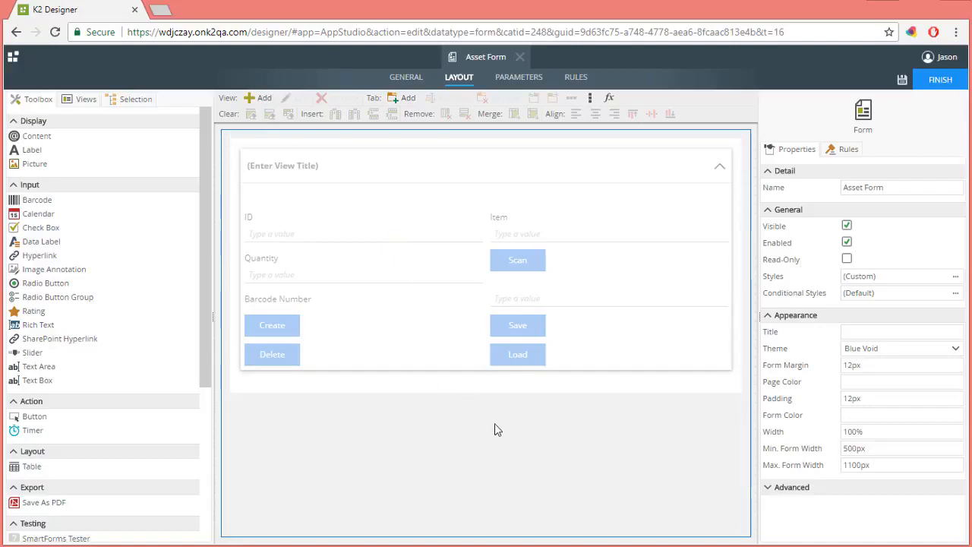
{"action": "left_click", "coordinate": [767, 488]}
{"action": "left_click_drag", "start_coordinate": [961, 421], "coordinate": [961, 476]}
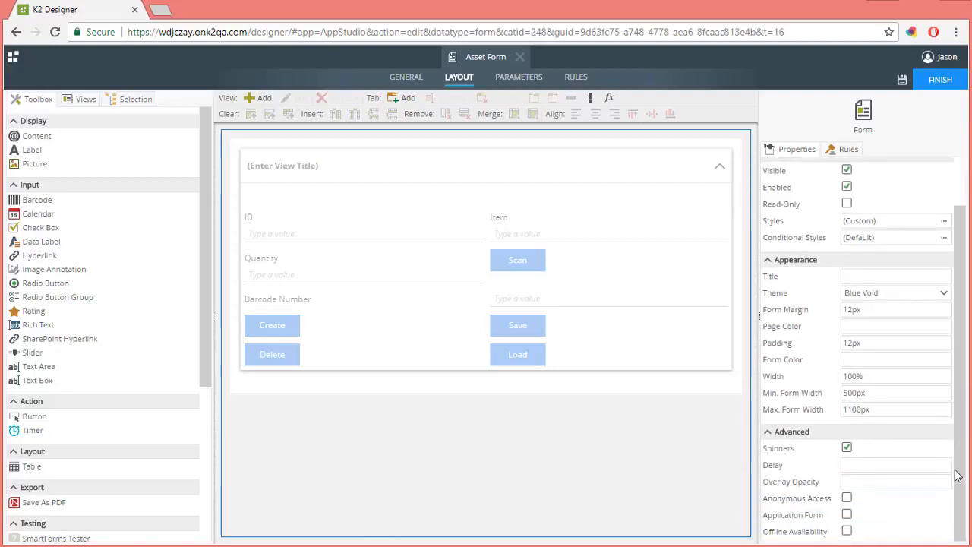
{"action": "left_click", "coordinate": [847, 515]}
{"action": "left_click", "coordinate": [942, 80]}
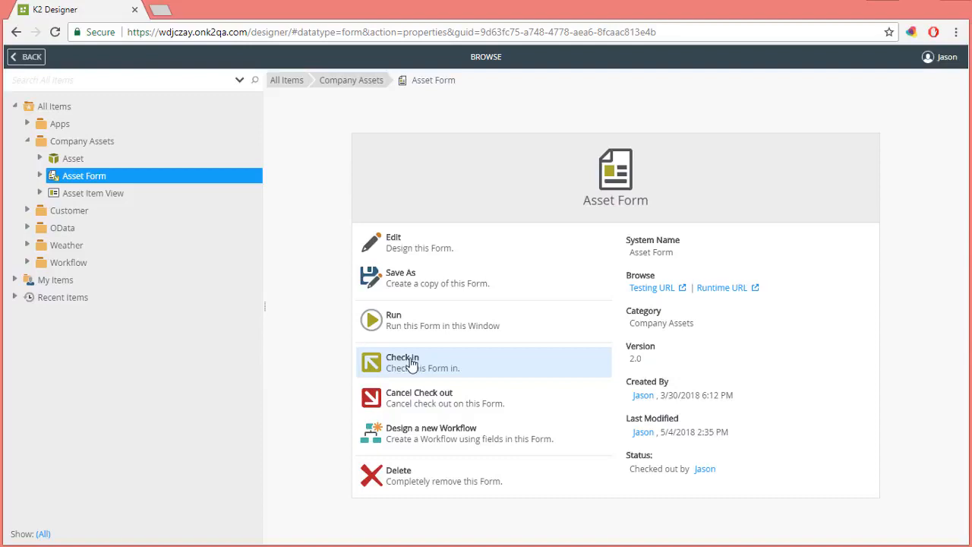
{"action": "left_click", "coordinate": [411, 362]}
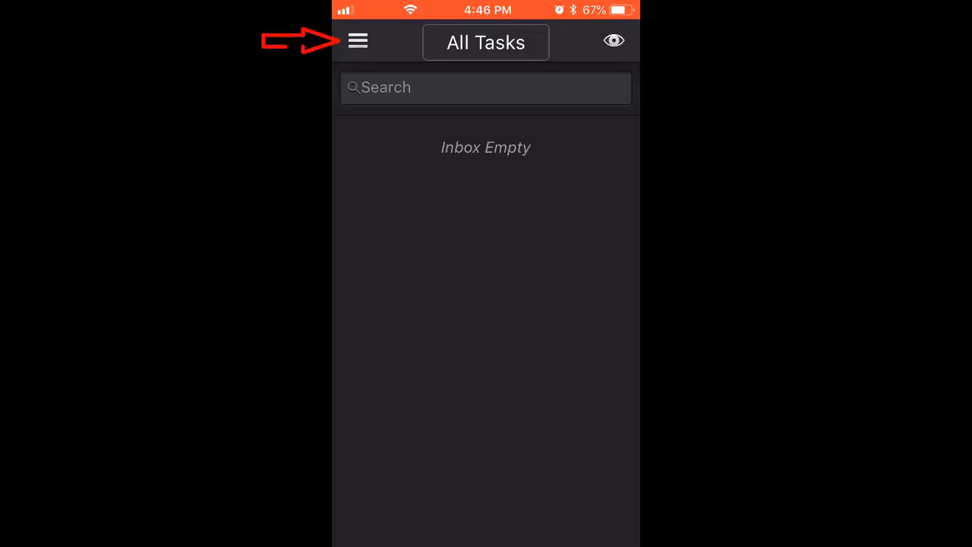
Switch to the K2 mobile app's Workspace and open the Asset Form from the Company Assets application forms
{"action": "left_click", "coordinate": [358, 41]}
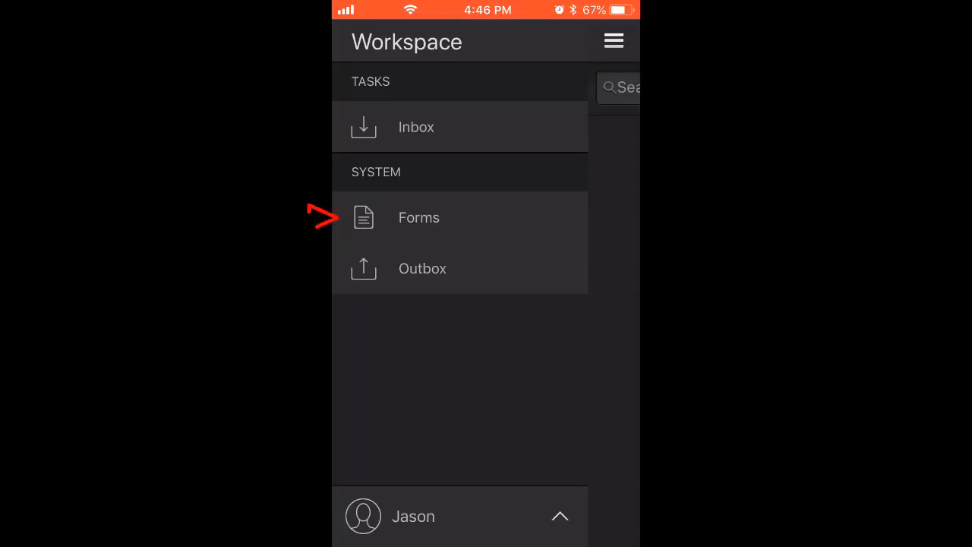
{"action": "left_click", "coordinate": [418, 217]}
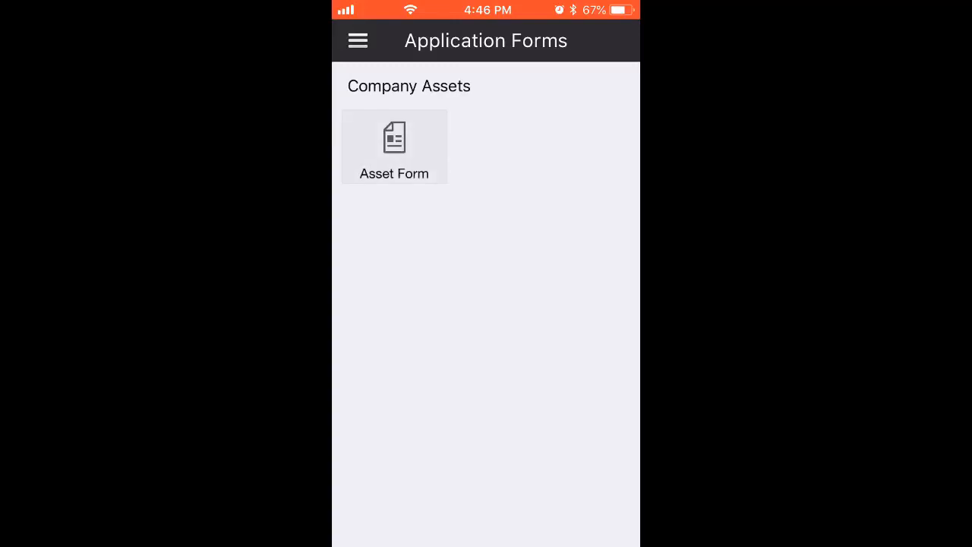
{"action": "left_click", "coordinate": [394, 146]}
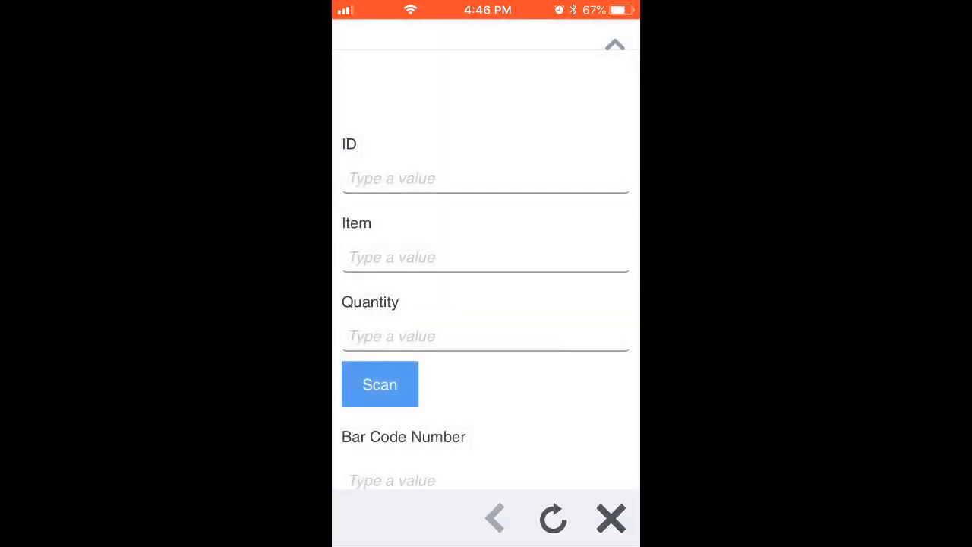
Fill in the asset's Item by pasting "Toshiba Drive 750GB" and set its Quantity to 1
{"action": "left_click", "coordinate": [486, 257]}
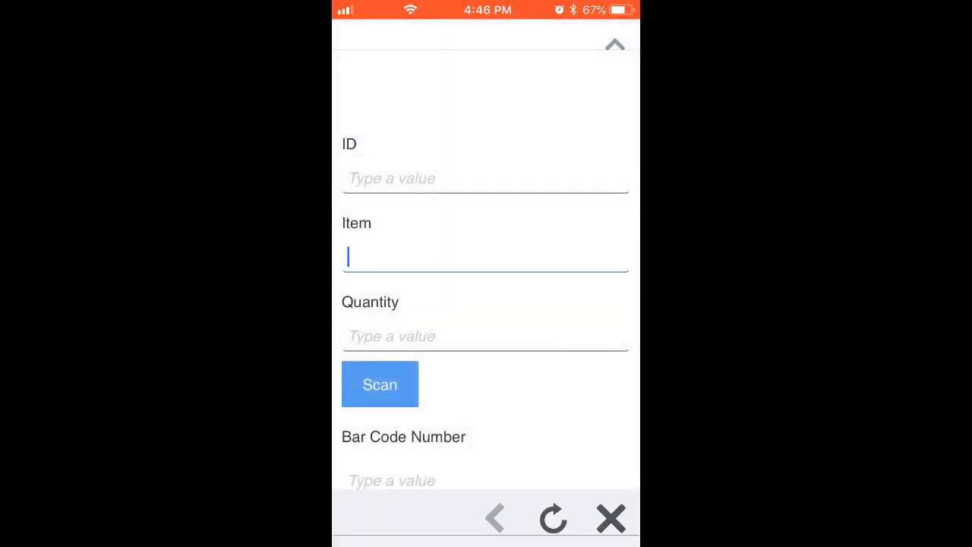
{"action": "left_click", "coordinate": [358, 250]}
{"action": "left_click", "coordinate": [375, 212]}
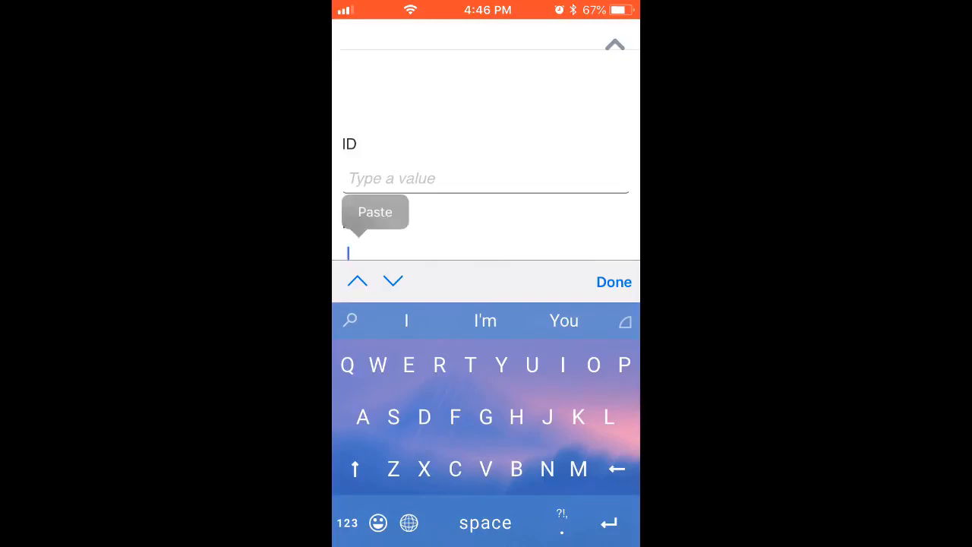
{"action": "left_click", "coordinate": [487, 219]}
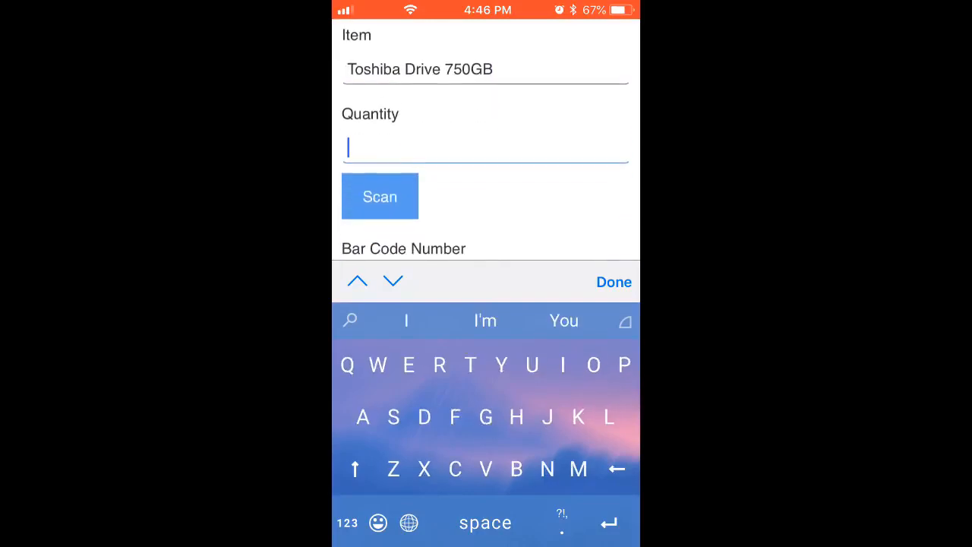
{"action": "left_click", "coordinate": [347, 523]}
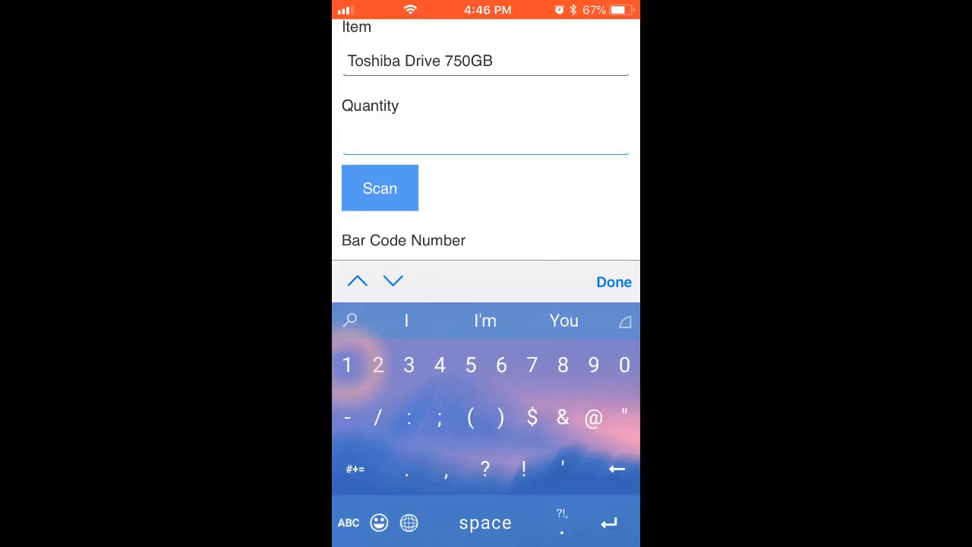
{"action": "type", "text": "1"}
Scan the serial number barcode on the Toshiba drive's label and accept the scanned value into the form
{"action": "left_click", "coordinate": [380, 187]}
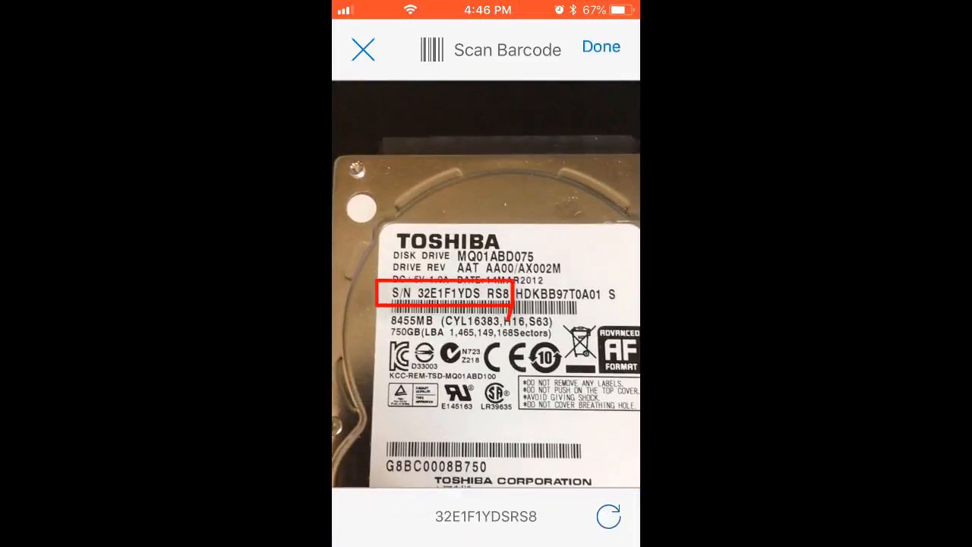
{"action": "left_click", "coordinate": [601, 46]}
{"action": "scroll", "coordinate": [379, 384], "scroll_direction": "down", "scroll_amount": 1}
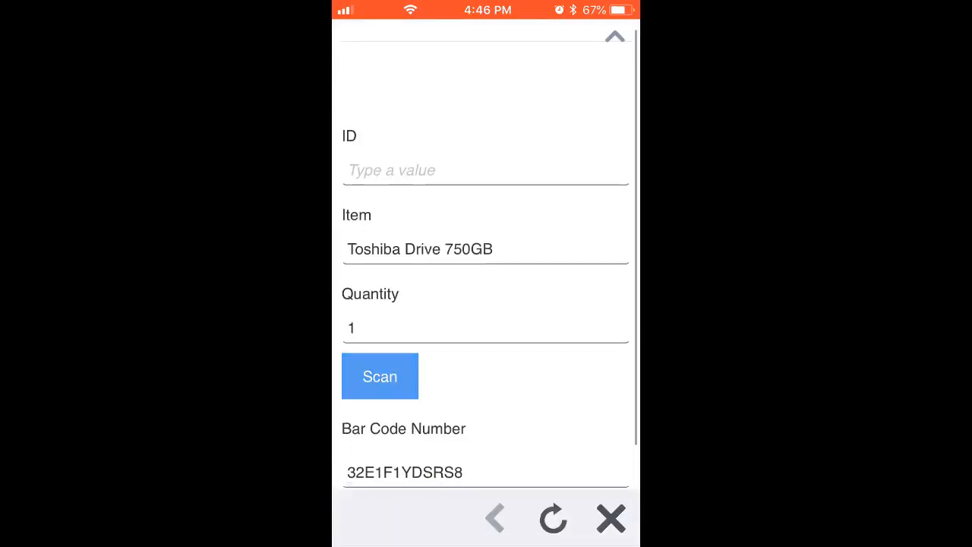